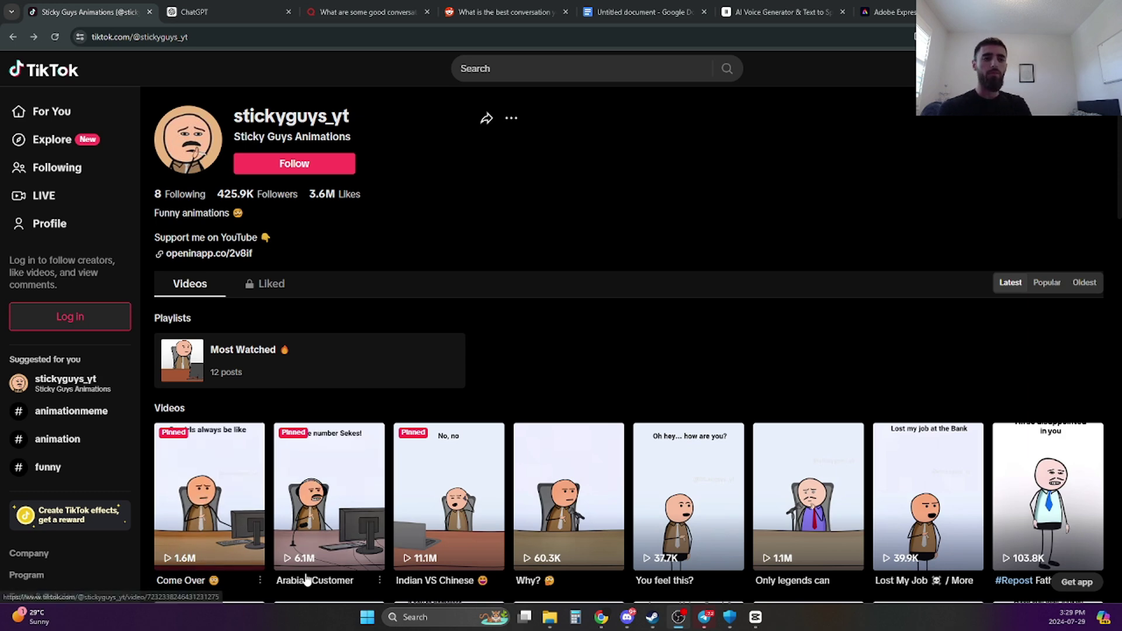
Bring up ChatGPT's Alex and Jamie conversation about pets' secret thoughts and scroll through it
scroll(338, 576, down, 1)
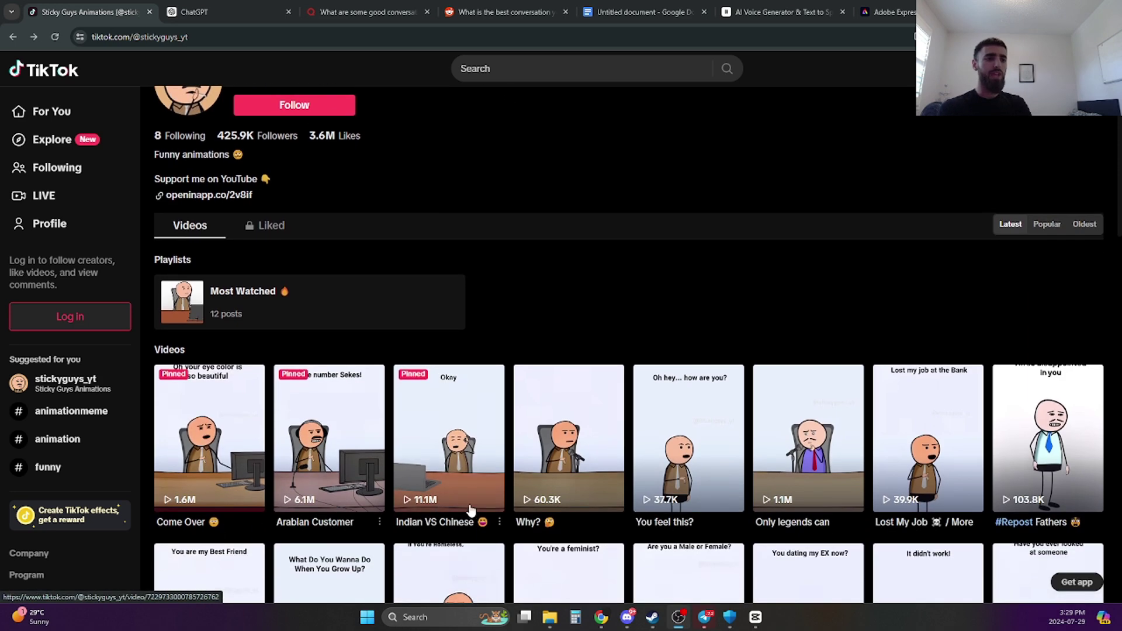
scroll(491, 526, up, 1)
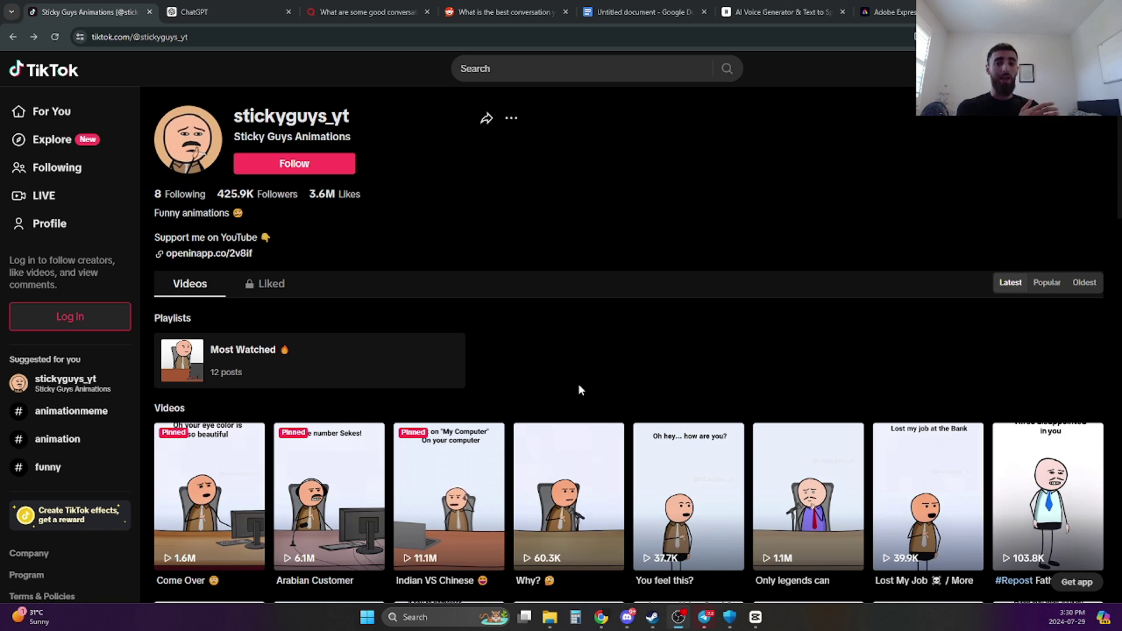
click(222, 8)
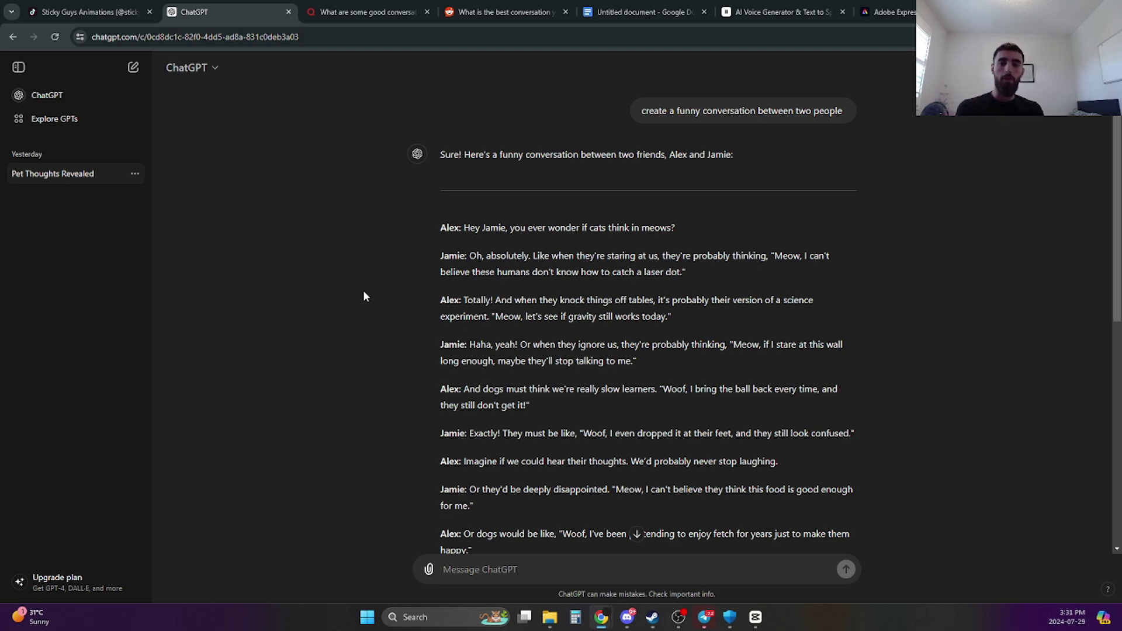
click(117, 12)
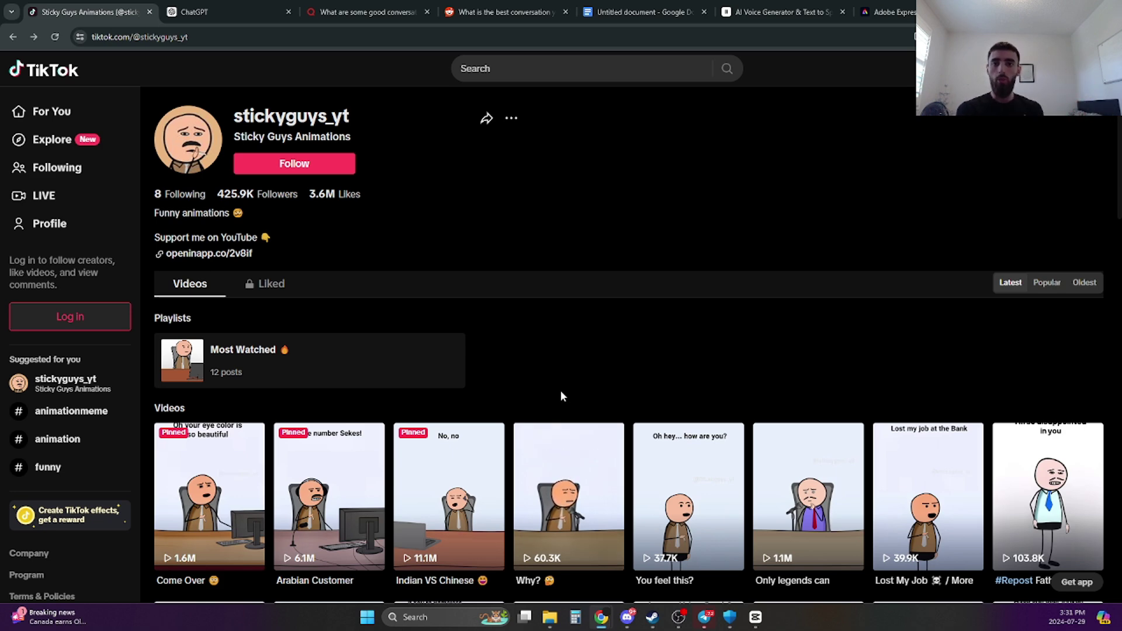
key(ctrl+Tab)
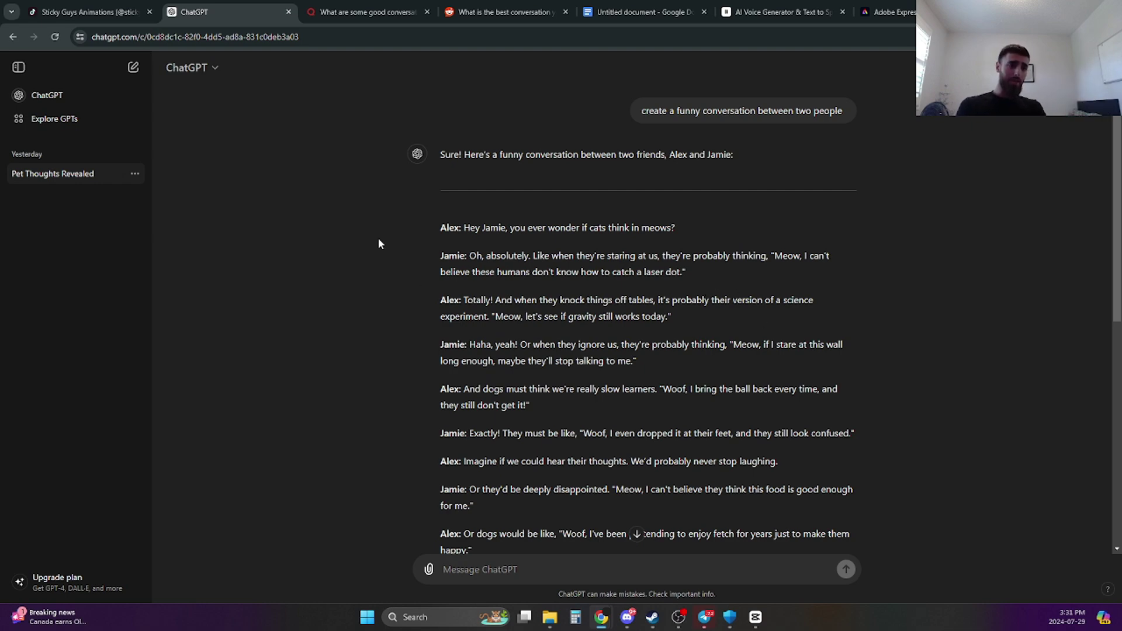
scroll(517, 308, down, 7)
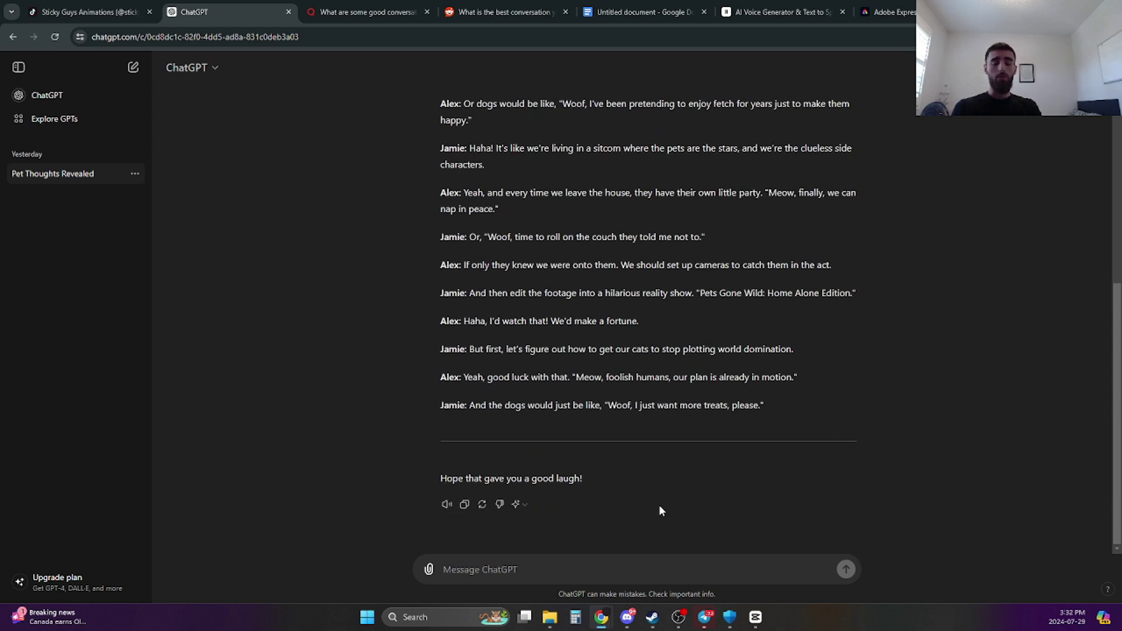
scroll(874, 409, up, 7)
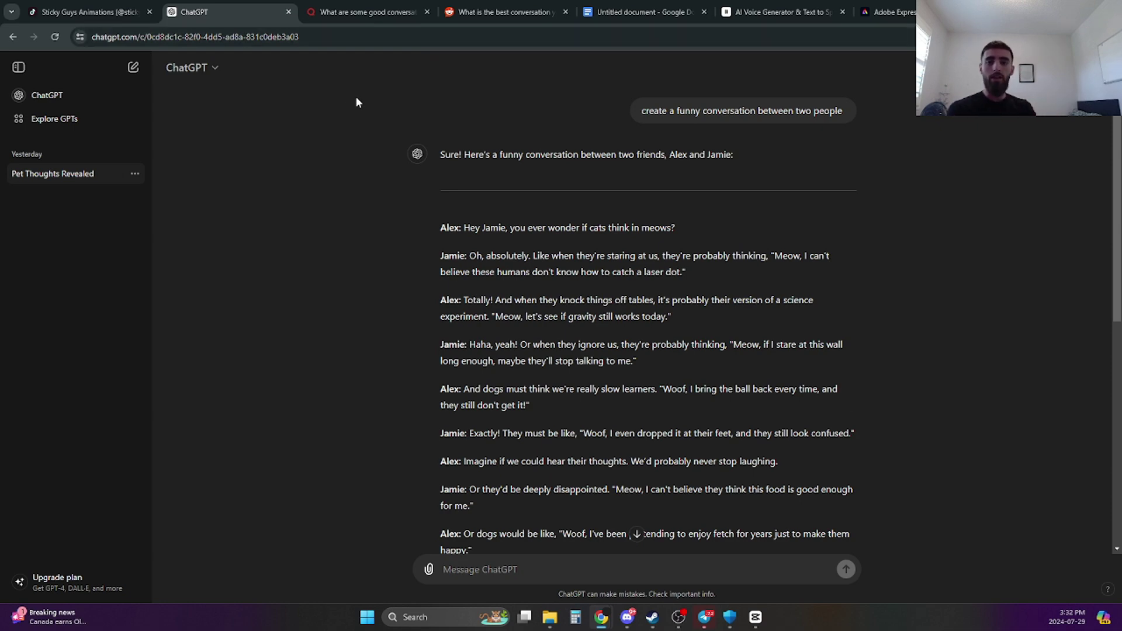
Scroll through the Quora answers with sample dialogues between close friends
click(358, 12)
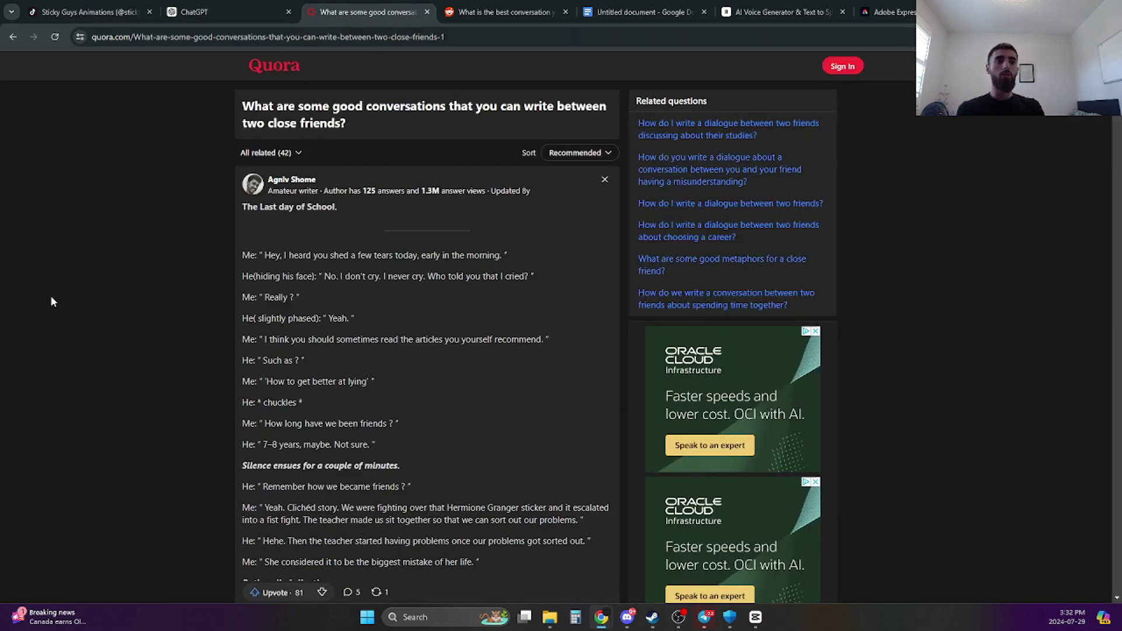
scroll(208, 405, down, 1)
scroll(190, 390, up, 1)
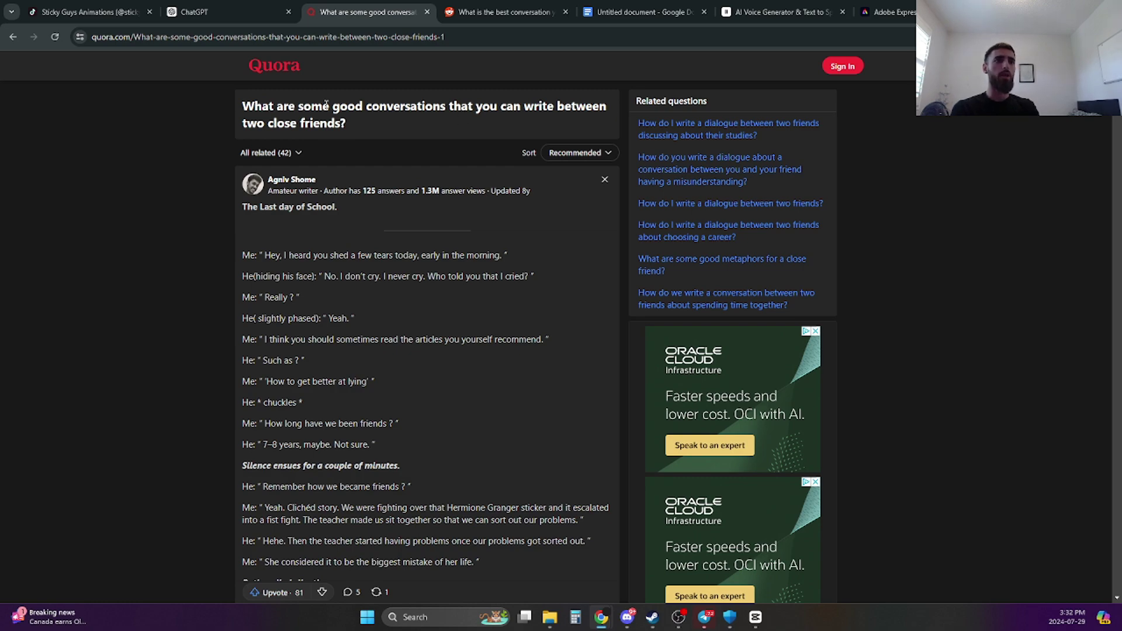
scroll(184, 402, down, 15)
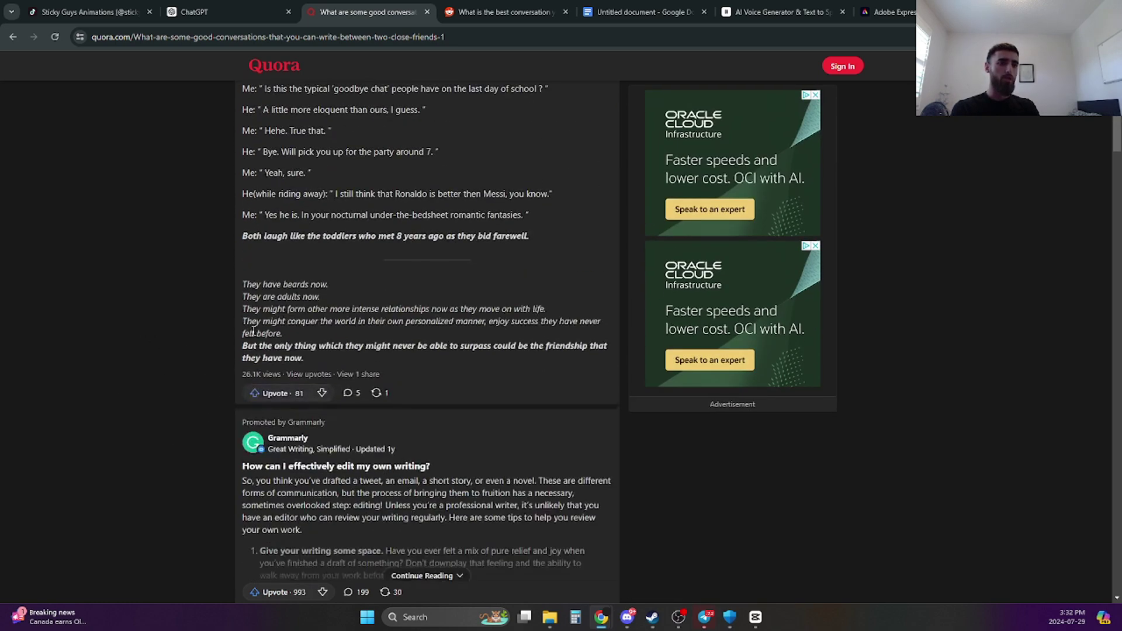
scroll(295, 276, down, 5)
scroll(275, 307, up, 2)
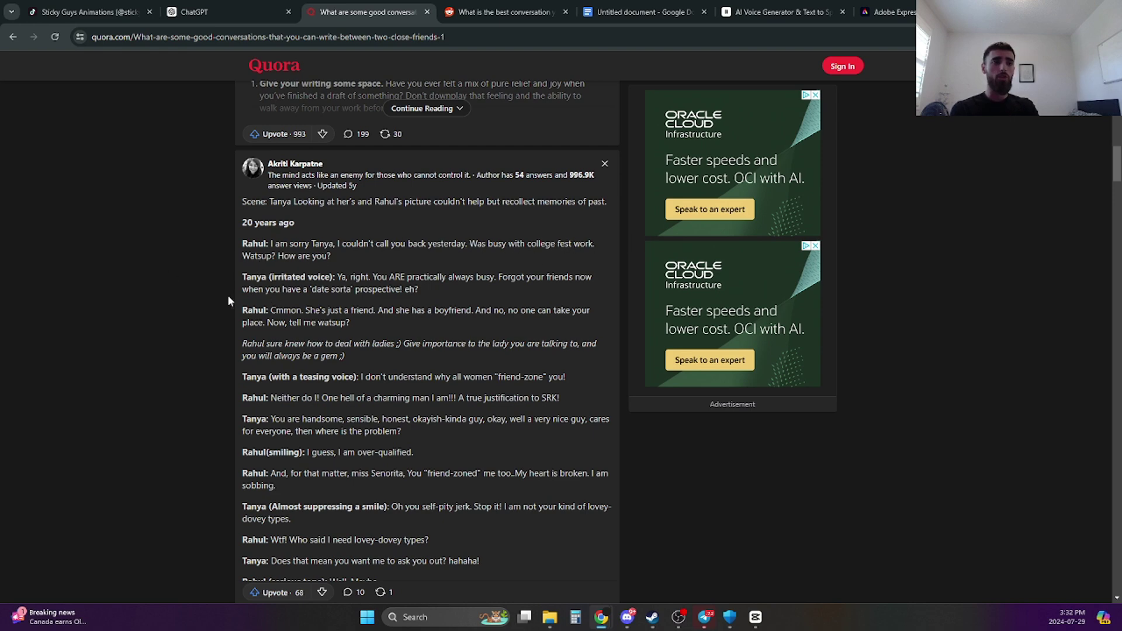
scroll(228, 301, down, 1)
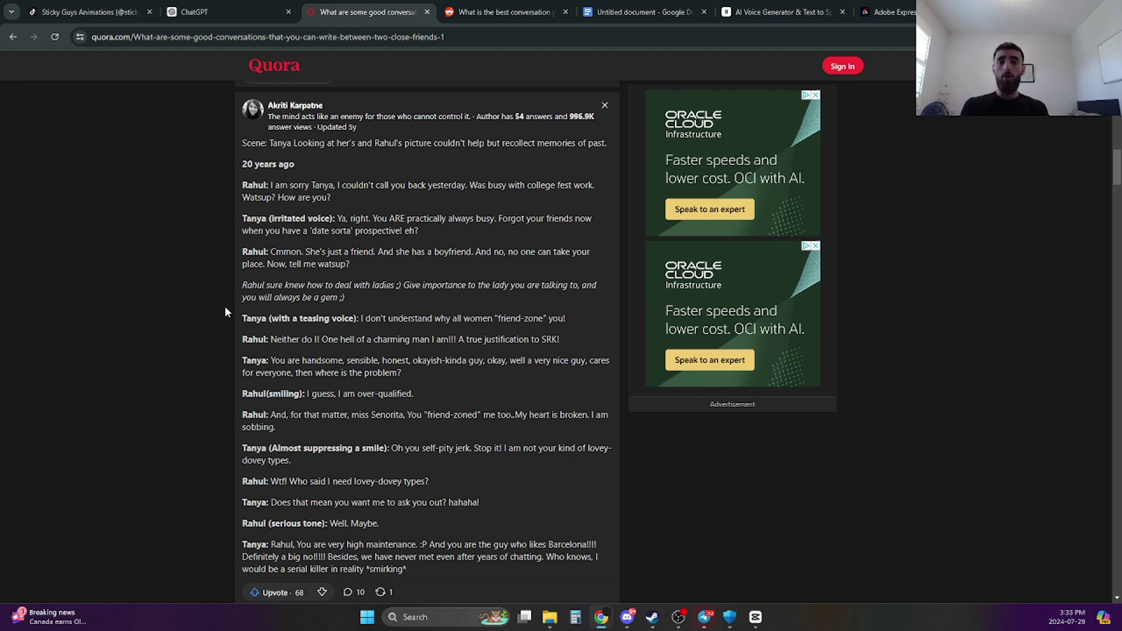
Glance at the Reddit thread, then return to the Quora answer with Rahul and Tanya's scripted dialogue
click(482, 12)
scroll(280, 379, down, 1)
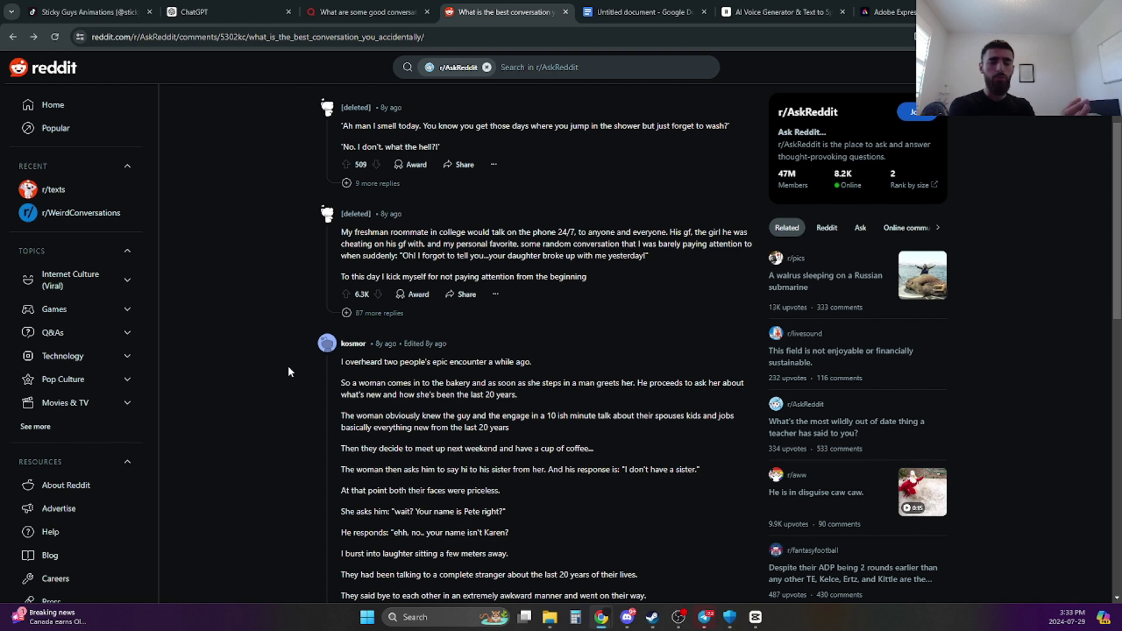
scroll(288, 368, down, 1)
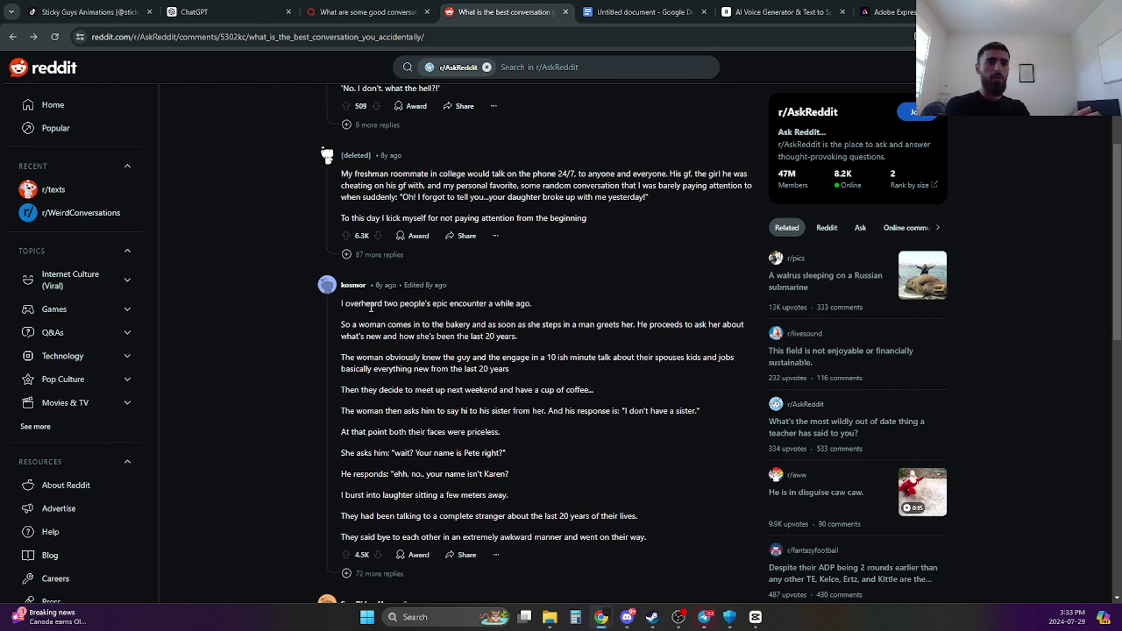
click(377, 14)
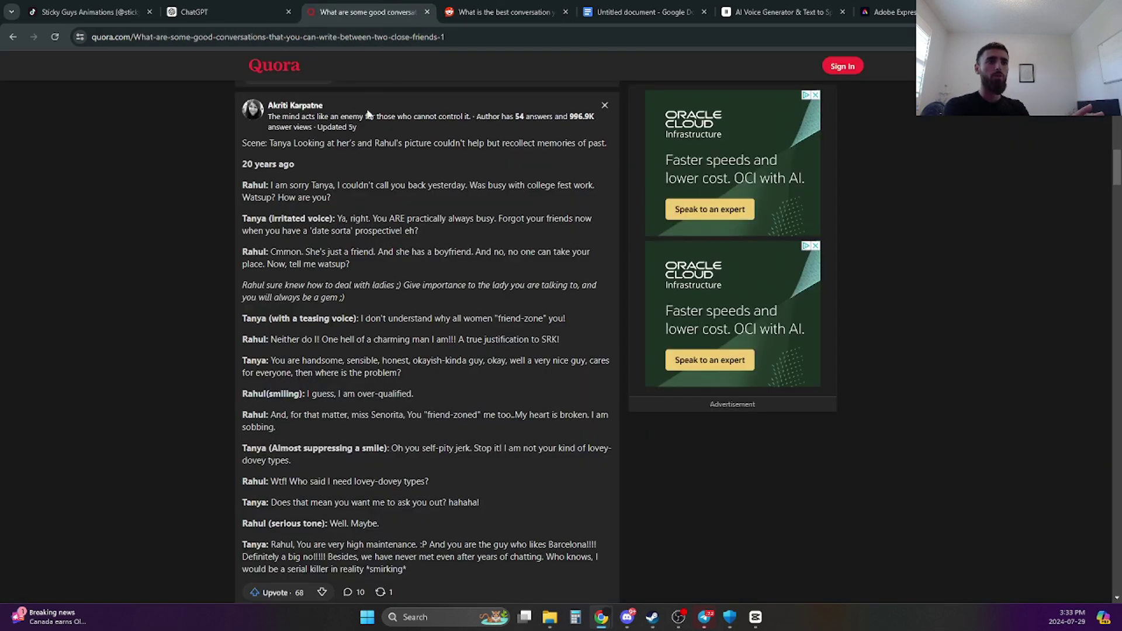
scroll(321, 253, down, 1)
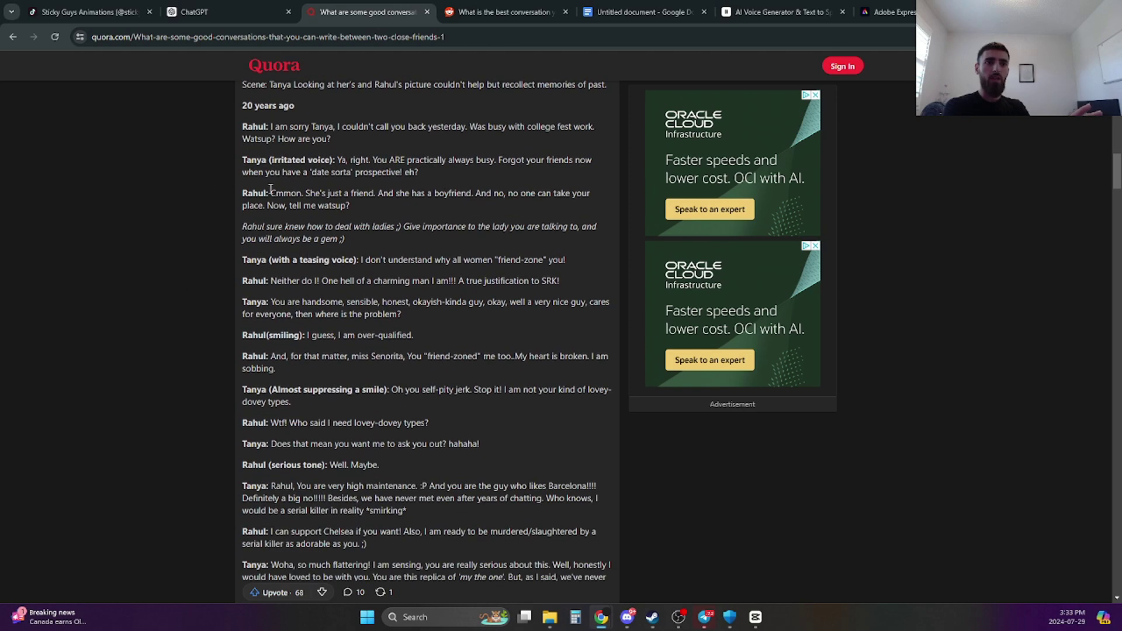
drag(240, 160, 333, 158)
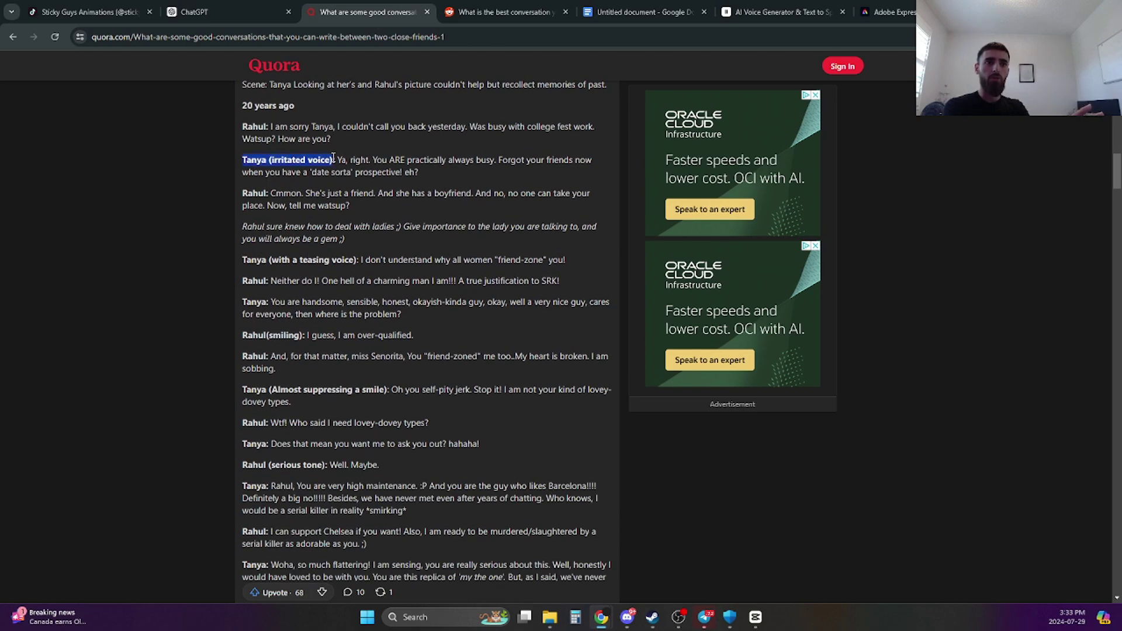
click(132, 213)
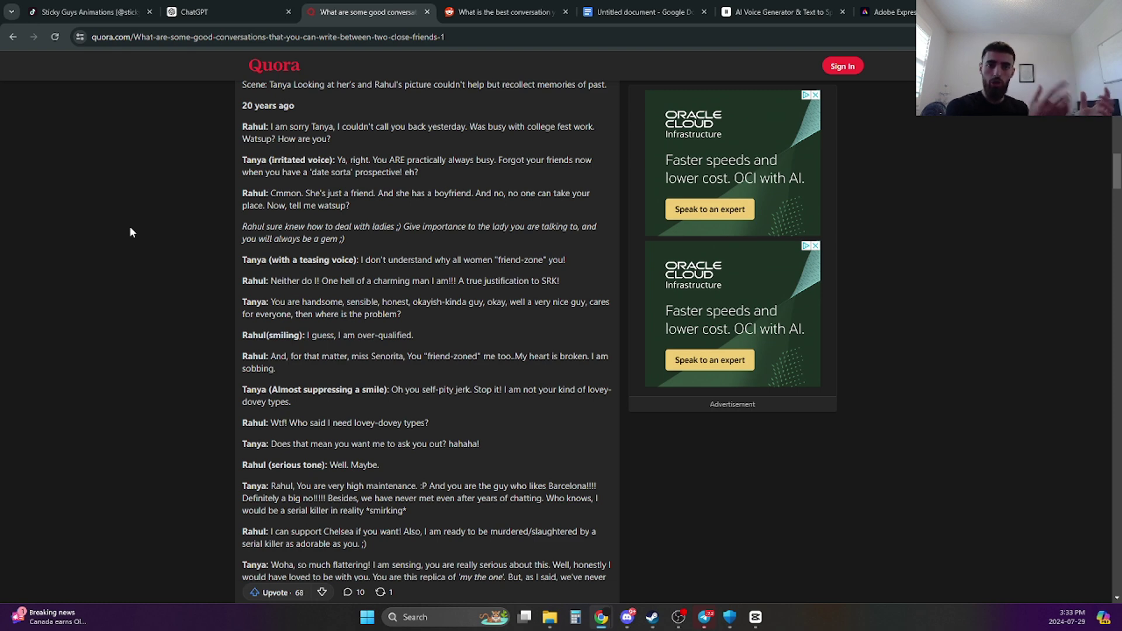
click(502, 12)
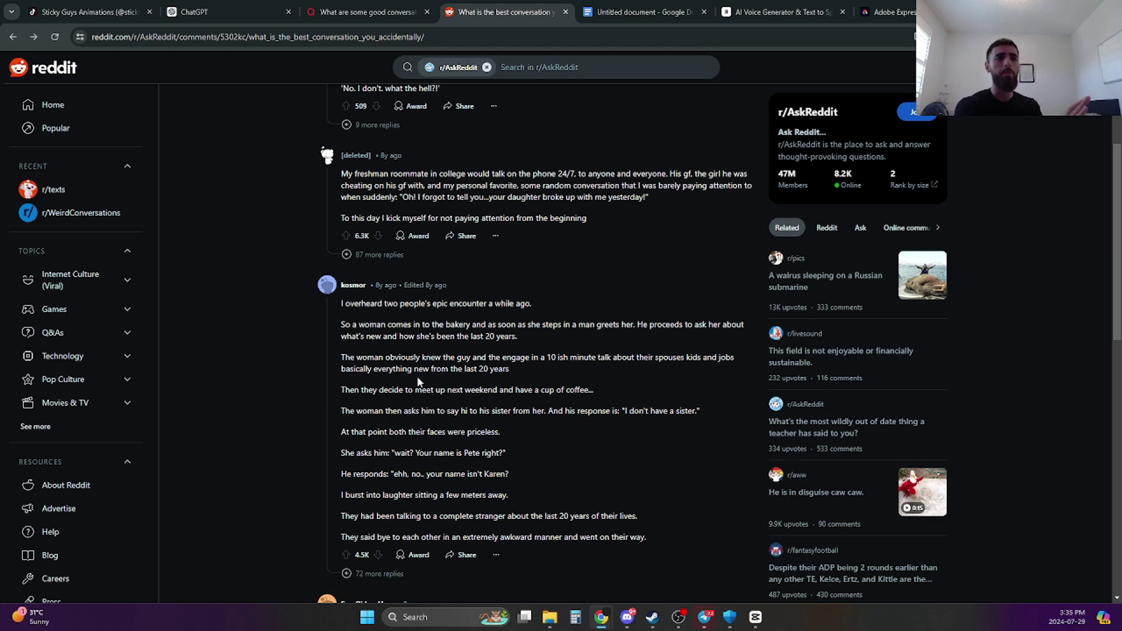
Highlight the entire bakery encounter comment in the r/AskReddit overheard-conversations thread
drag(343, 302, 626, 490)
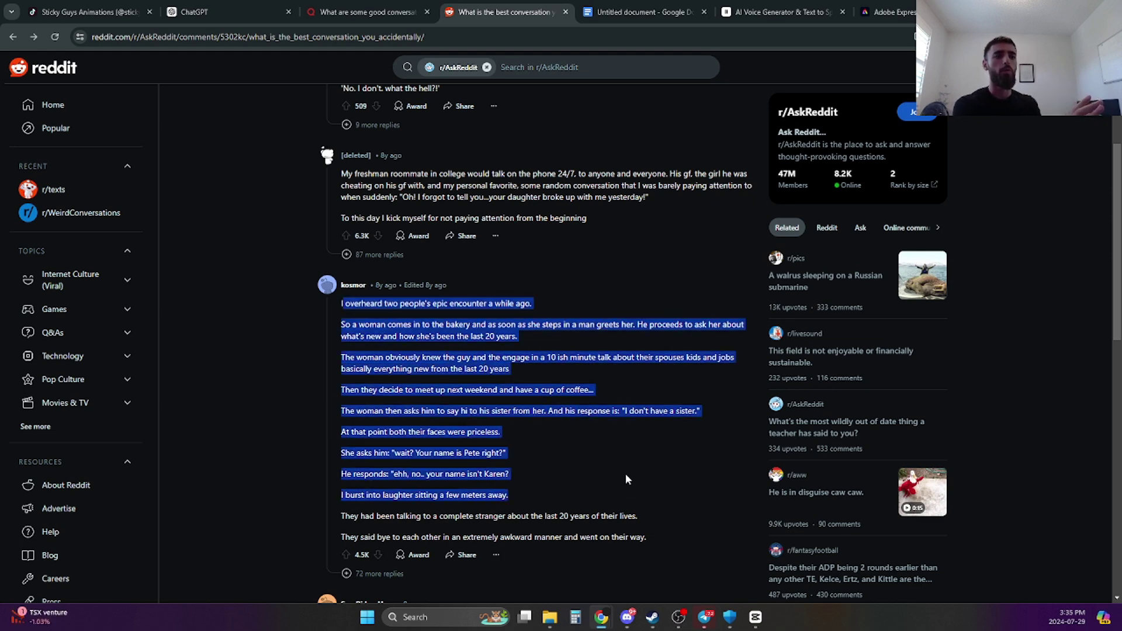
click(626, 478)
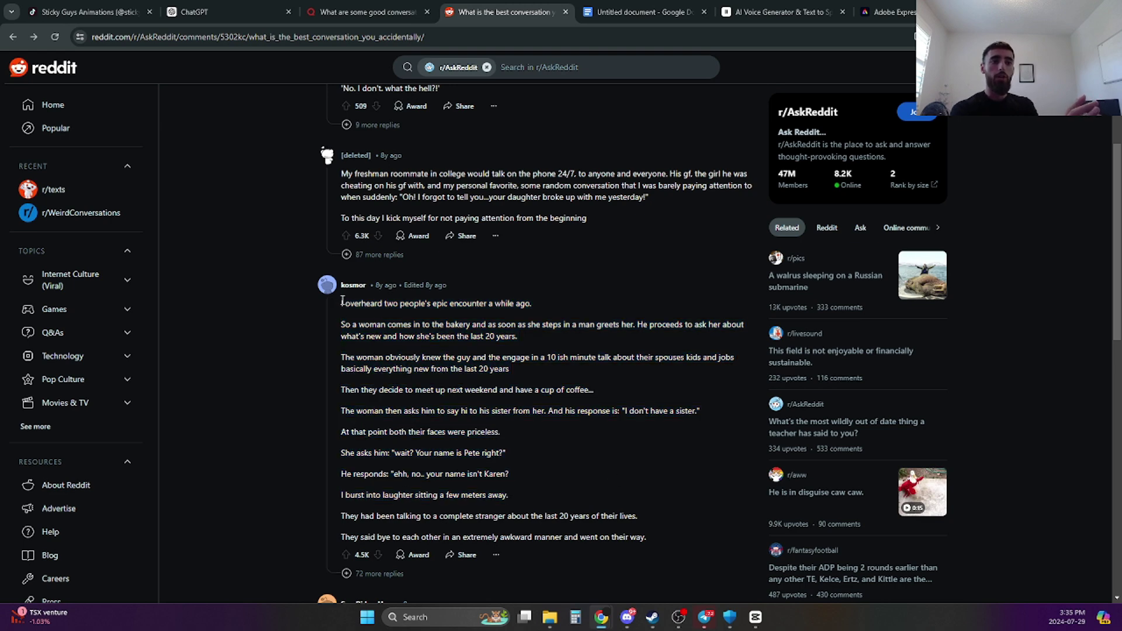
drag(343, 301, 685, 540)
key(ctrl+c)
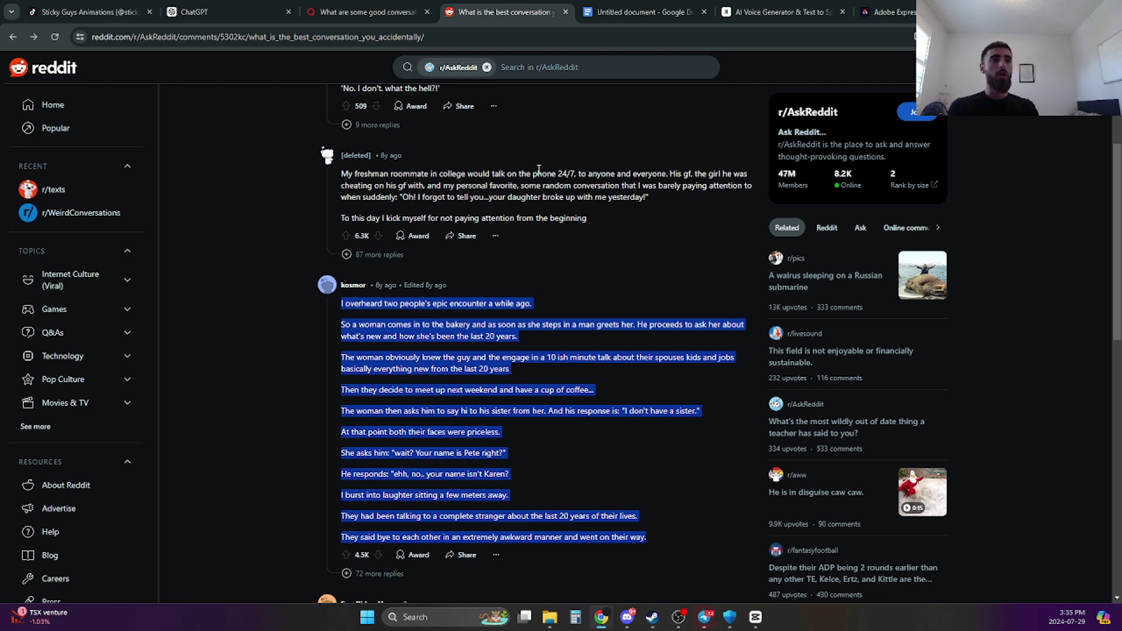
Paste the bakery story into the blank Google Doc and reset it to Normal text
click(643, 12)
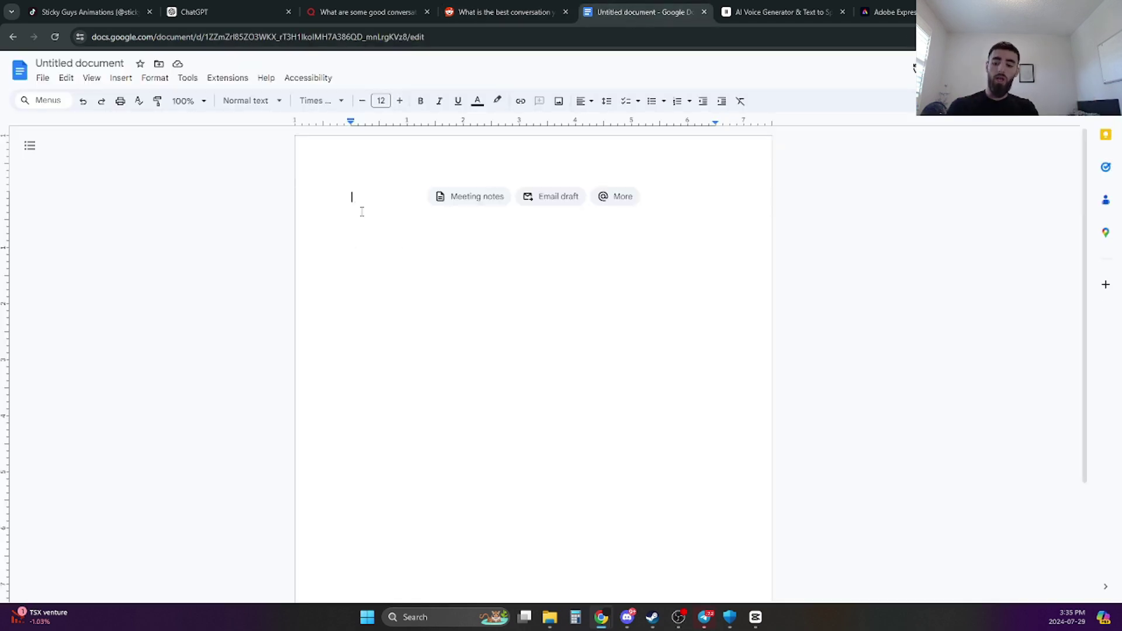
key(ctrl+v)
drag(730, 433, 325, 163)
click(248, 101)
mouse_move(285, 126)
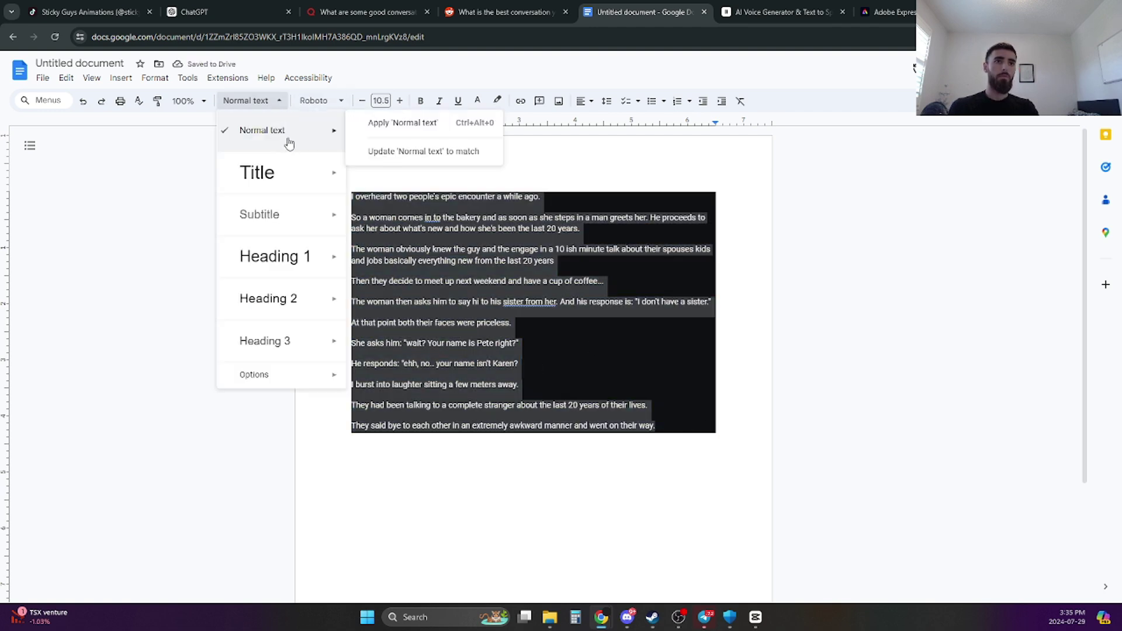
click(380, 123)
click(320, 101)
Add blank lines after the story's first line and its second paragraph
click(563, 193)
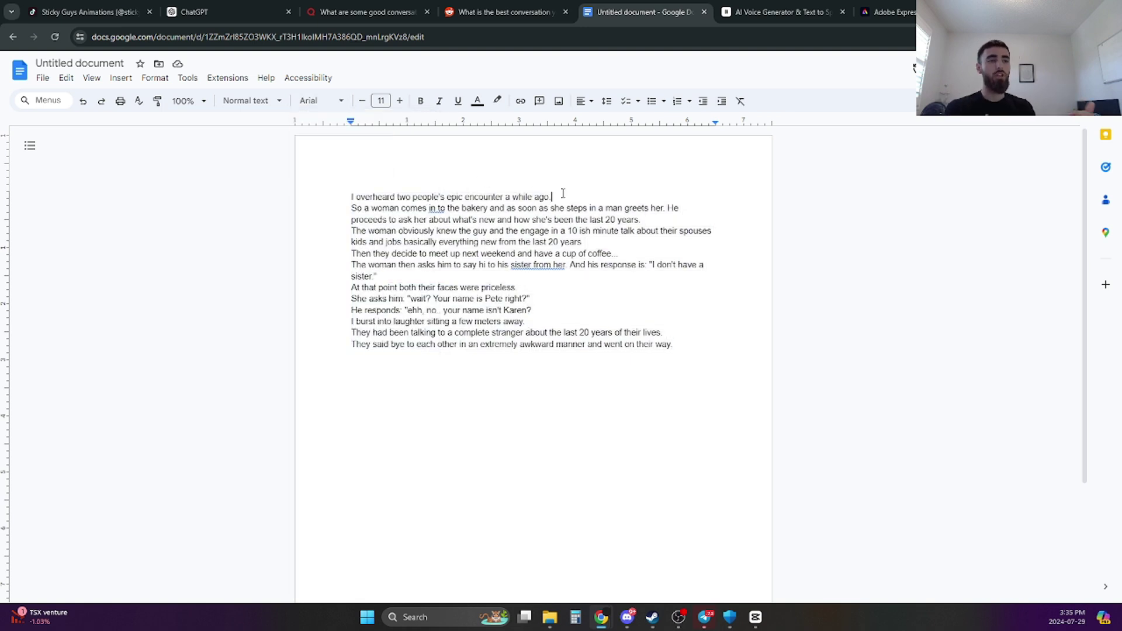
key(Return)
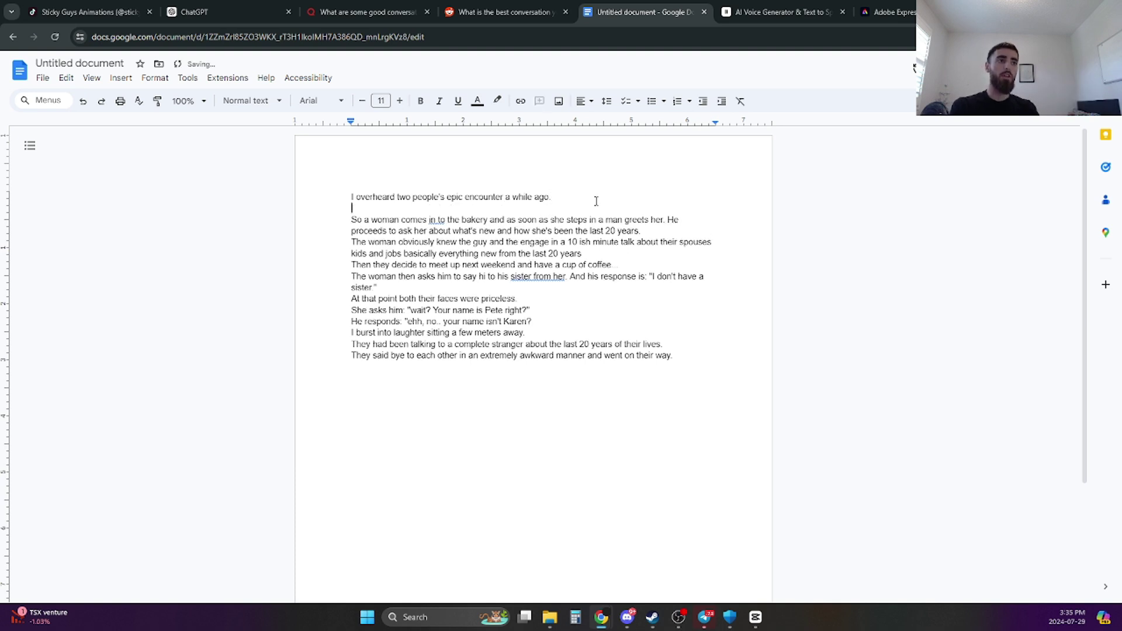
click(651, 232)
key(Return)
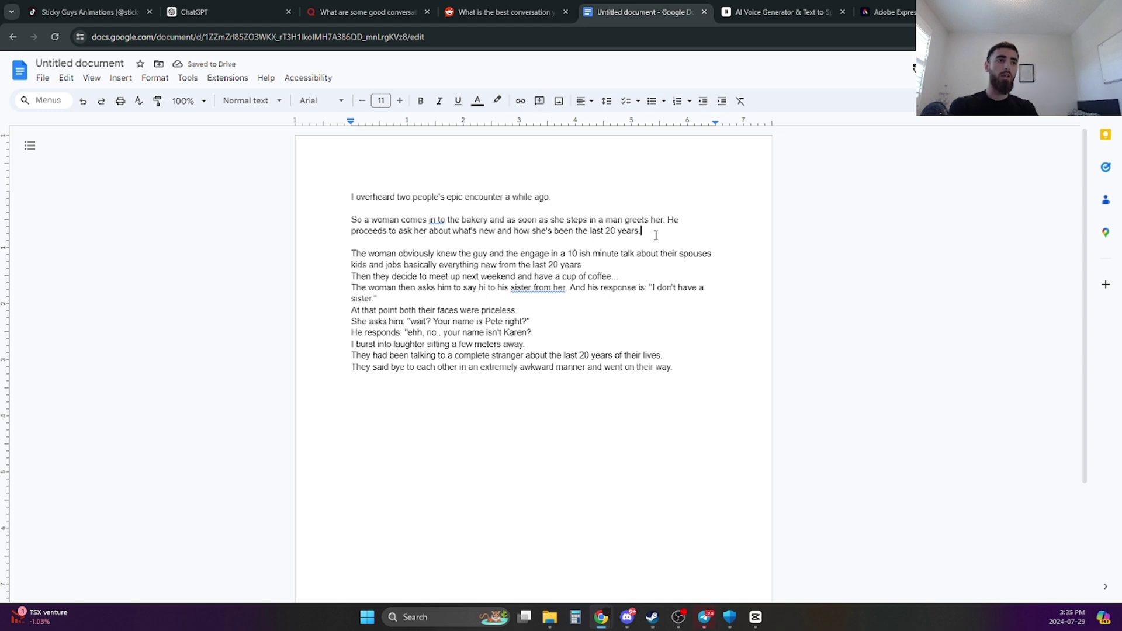
Colour the second paragraph, the greeting, red
drag(647, 233, 341, 217)
click(476, 101)
click(494, 139)
click(682, 220)
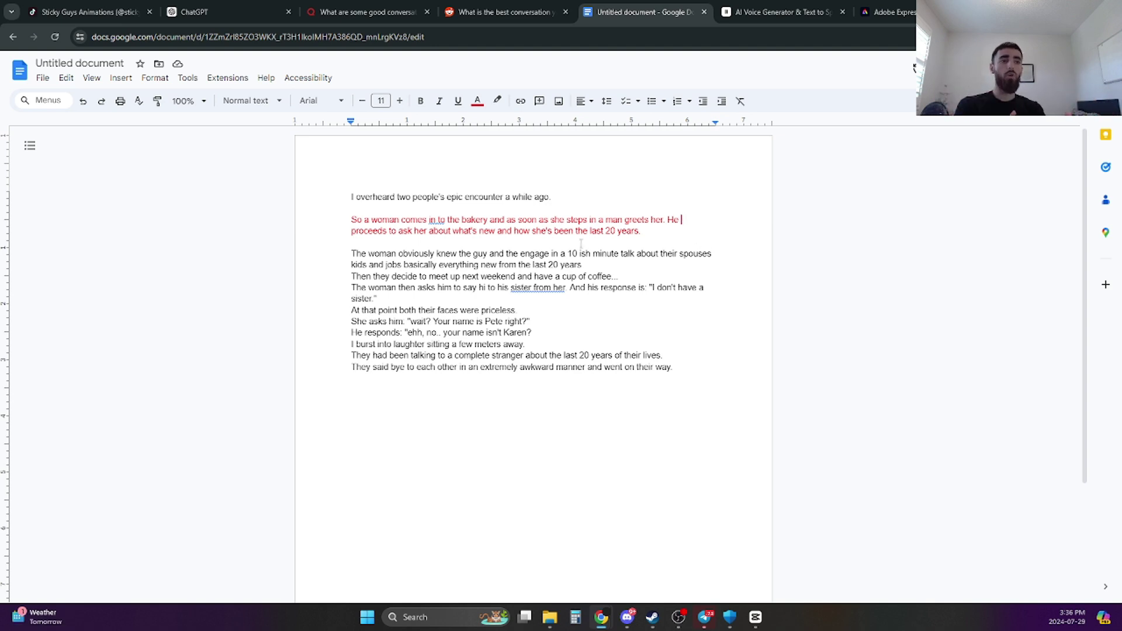
Copy the story's opening line from Docs into the ElevenLabs text box
click(782, 13)
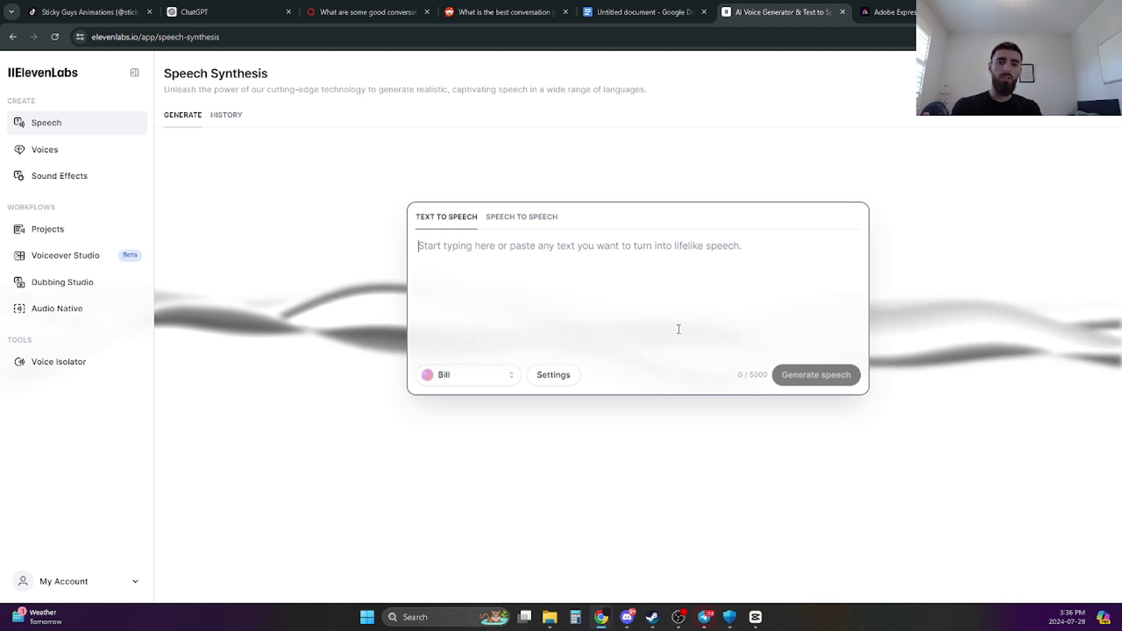
click(643, 12)
drag(554, 197, 351, 183)
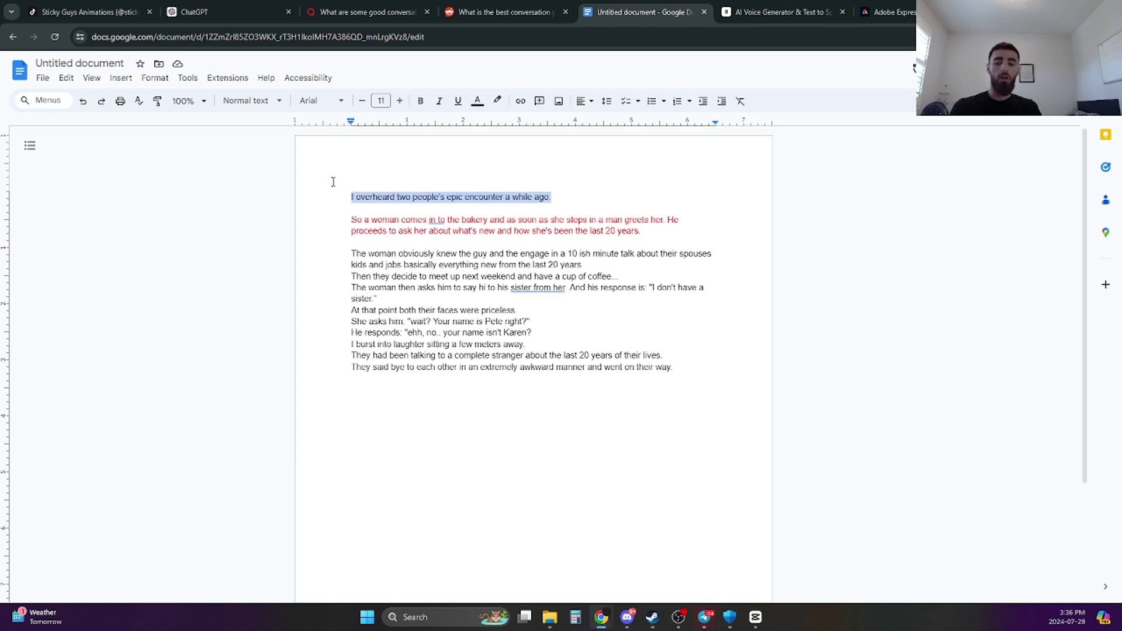
key(ctrl+c)
click(754, 13)
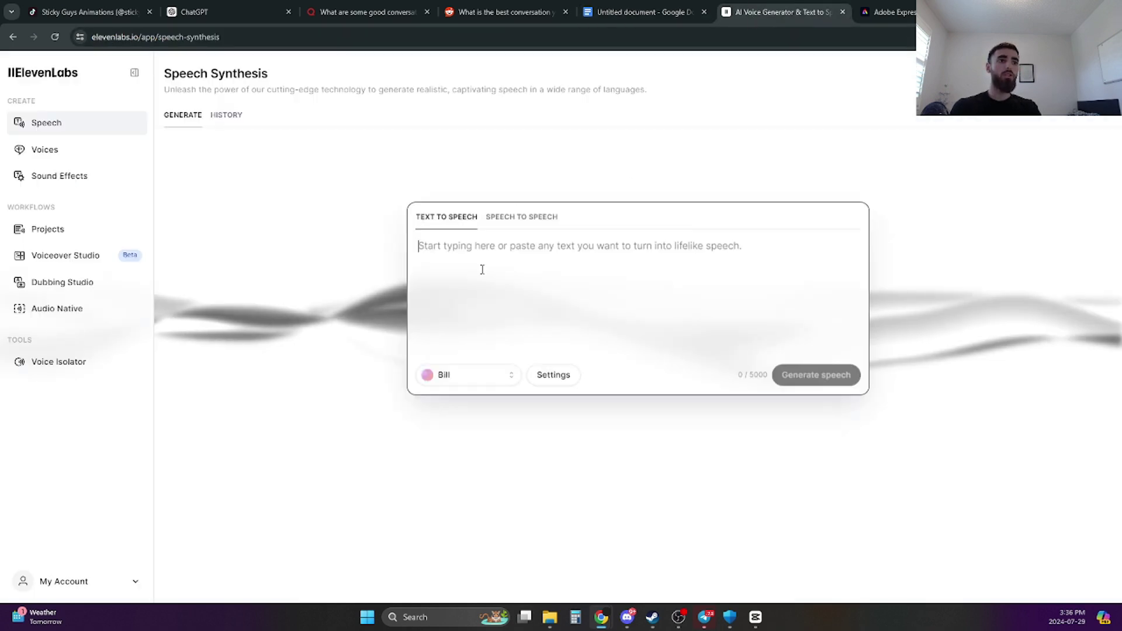
key(ctrl+v)
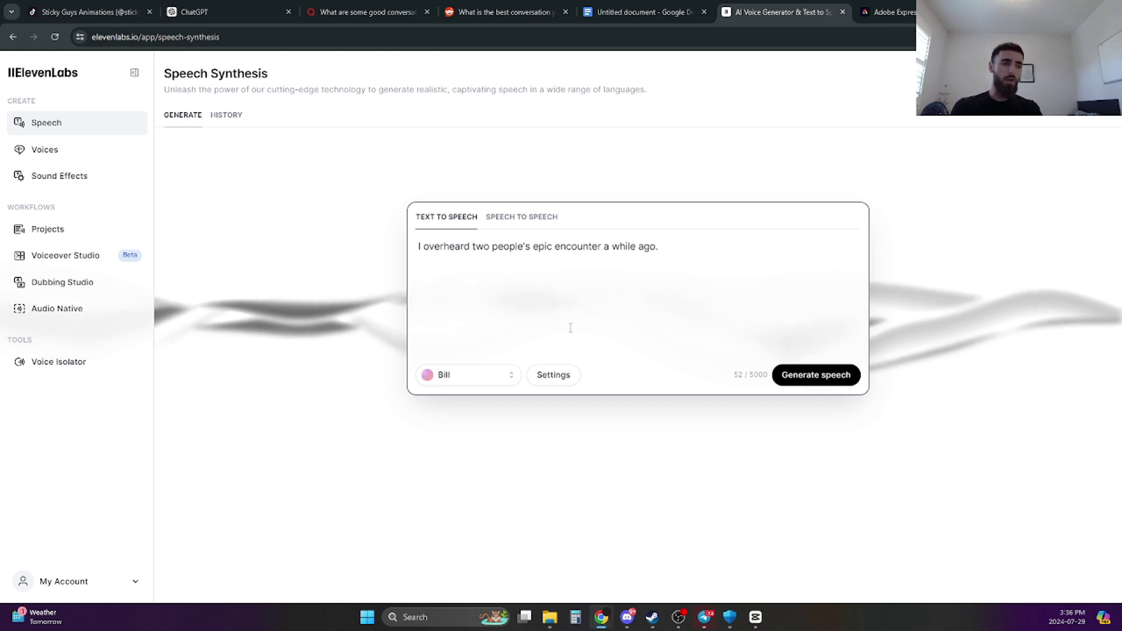
Keep the Bill voice and generate speech for the opening line
click(500, 381)
scroll(459, 248, up, 1)
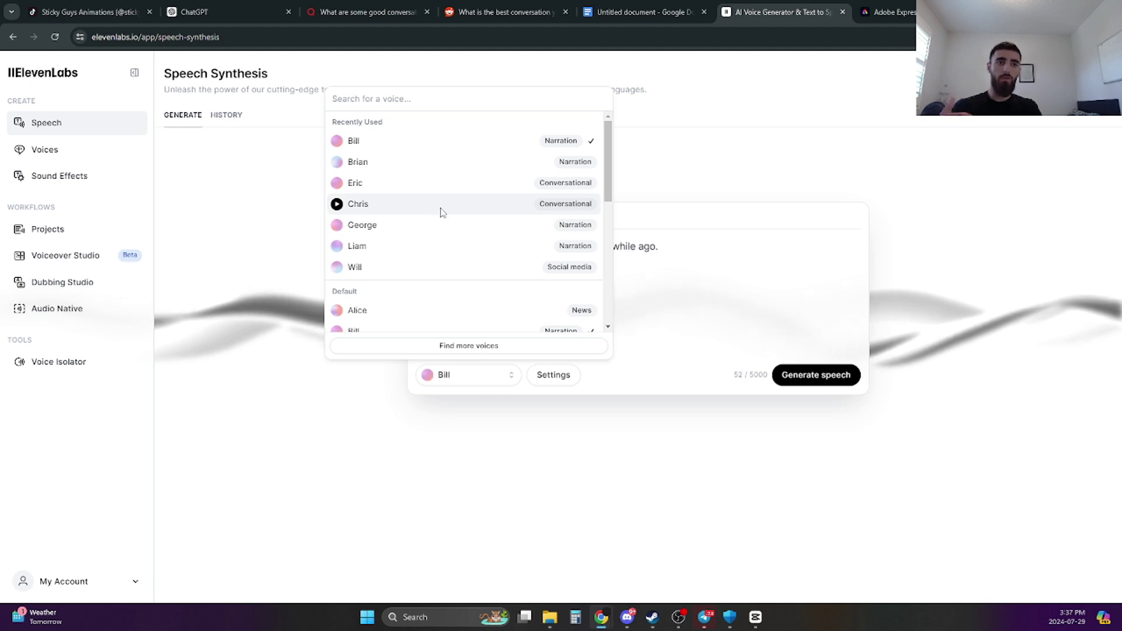
click(413, 143)
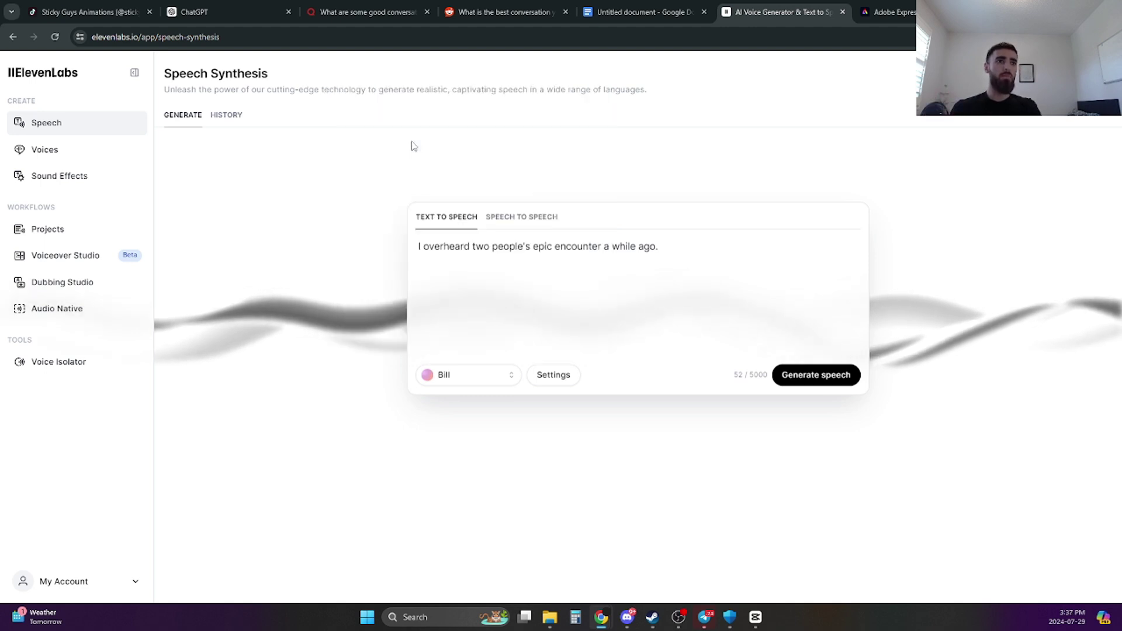
click(821, 374)
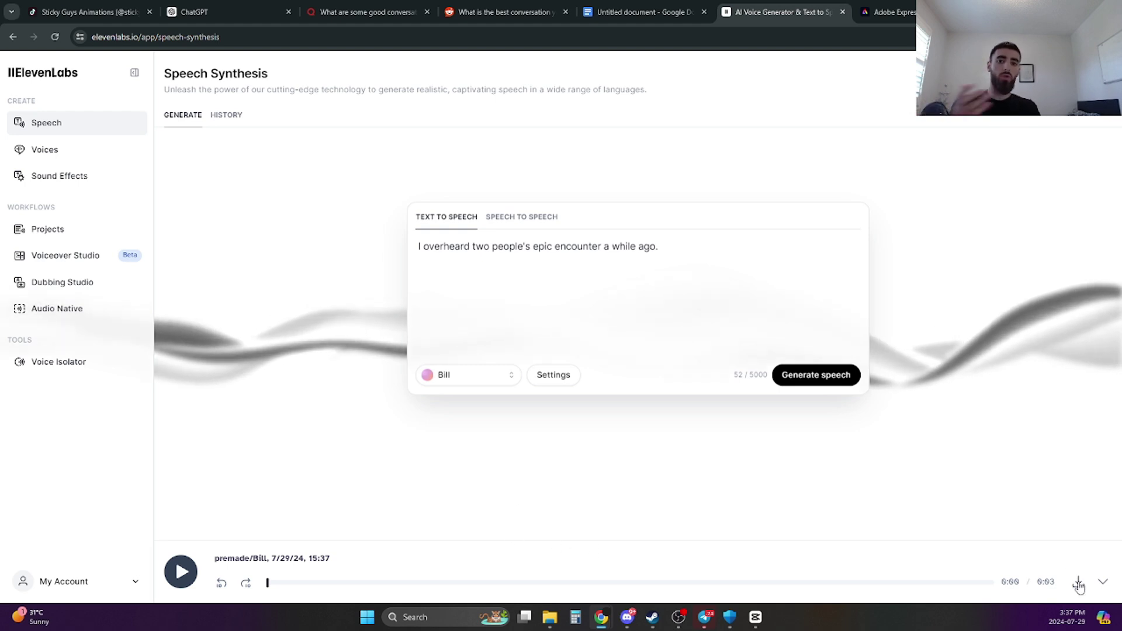
Copy the bakery paragraph from Docs, replacing the opening line in the ElevenLabs text box
click(639, 12)
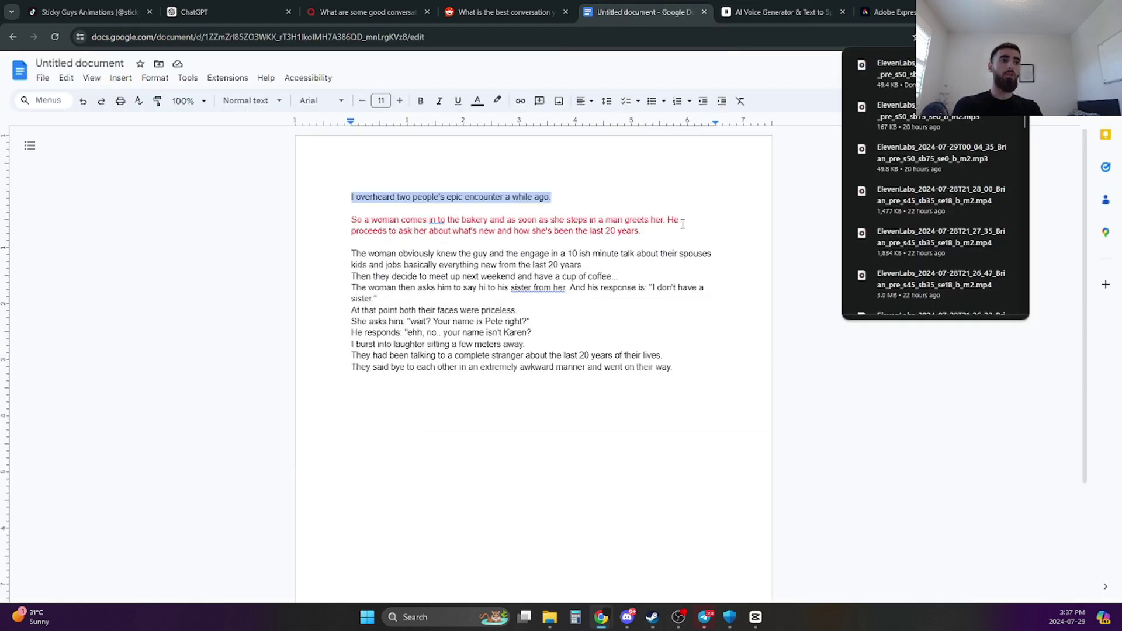
drag(647, 234, 351, 220)
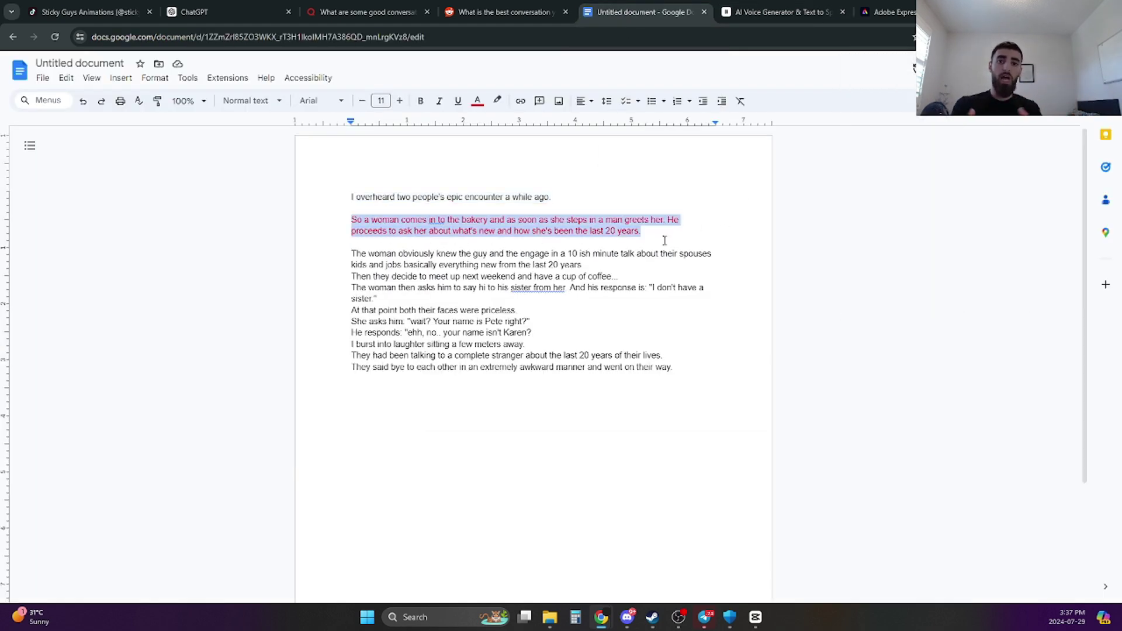
key(ctrl+c)
key(ctrl+Tab)
click(501, 326)
key(ctrl+a)
key(ctrl+v)
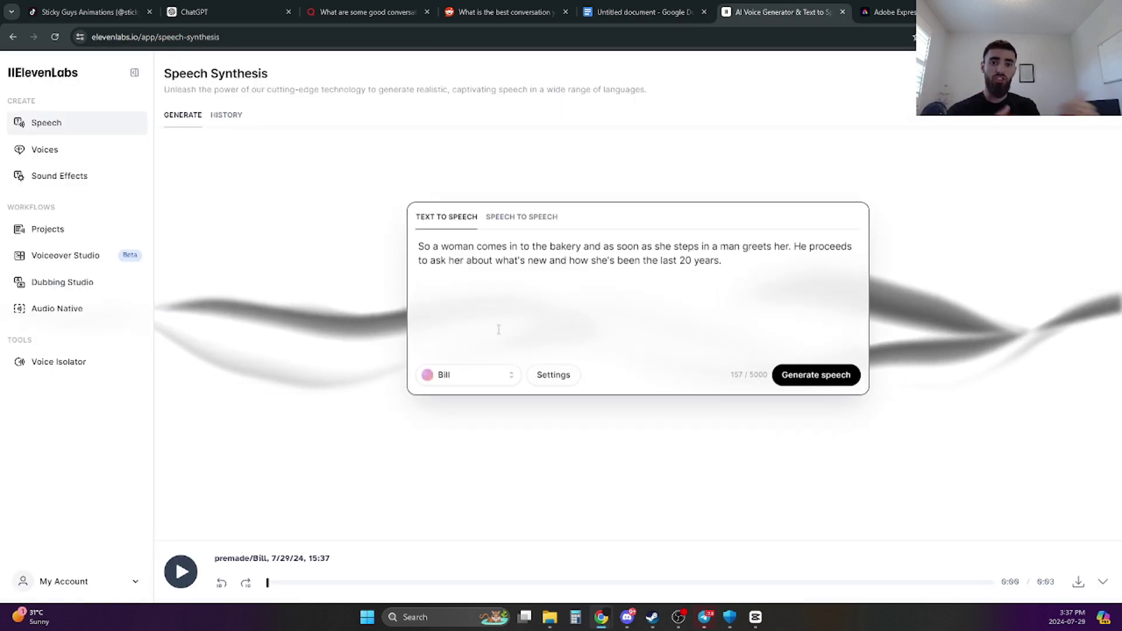
click(670, 18)
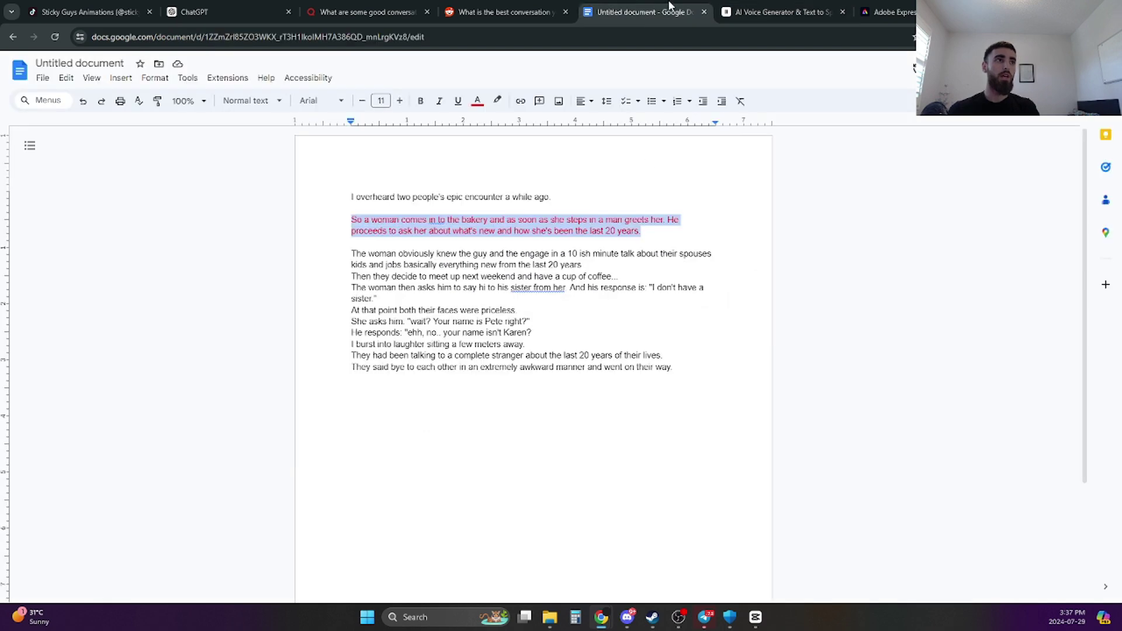
click(643, 233)
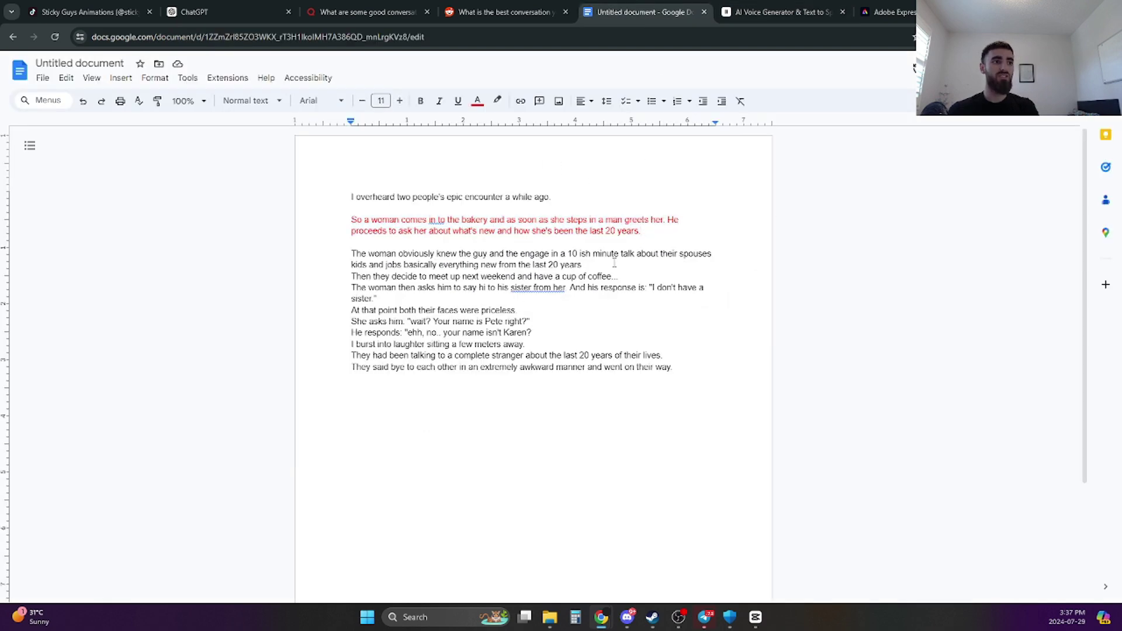
click(757, 14)
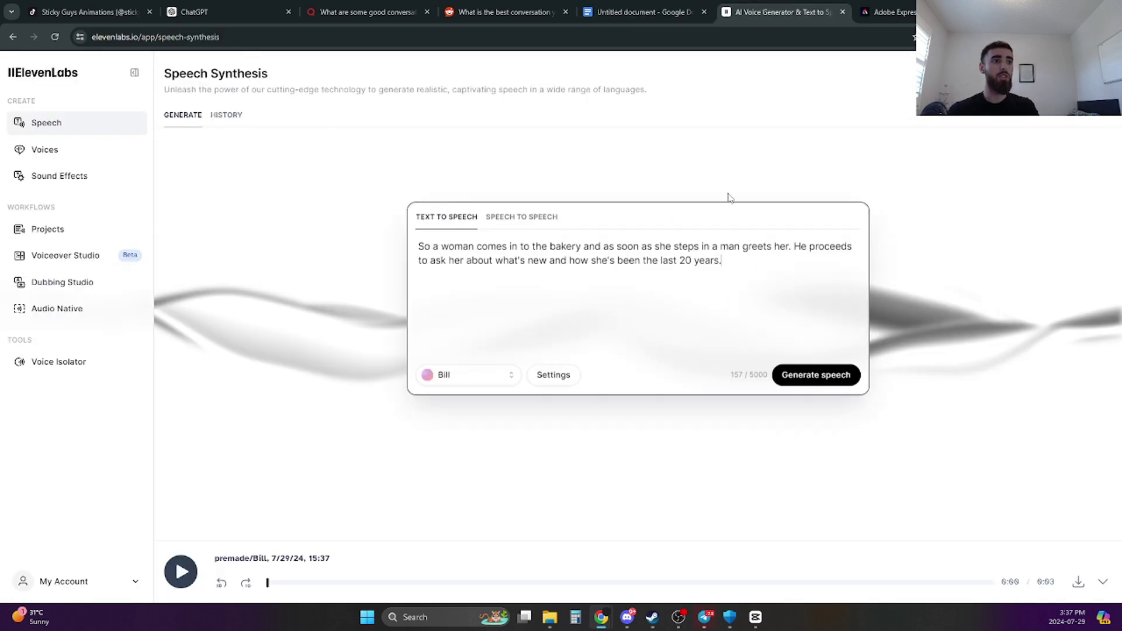
Generate the bakery paragraph in the Brian voice, then pause the playback
click(471, 380)
click(418, 153)
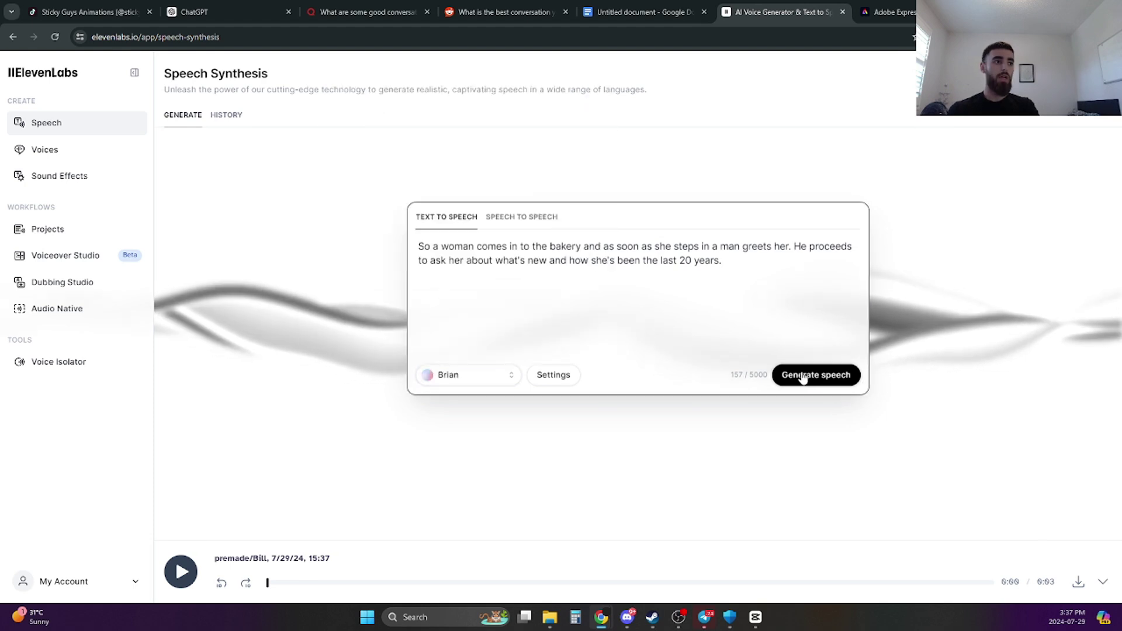
click(809, 376)
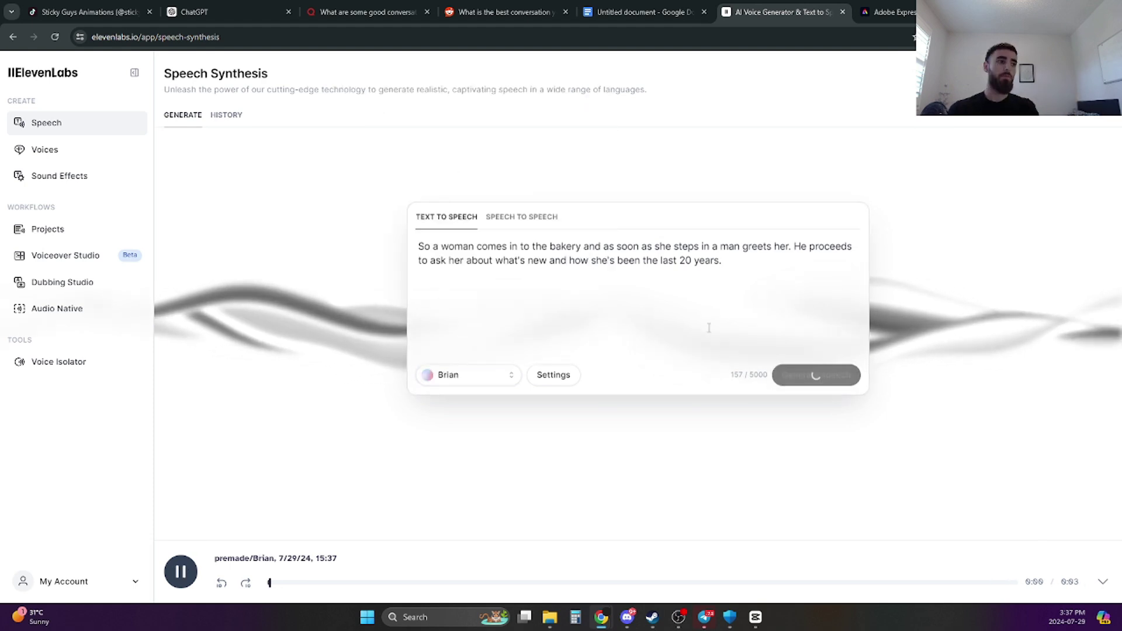
click(181, 571)
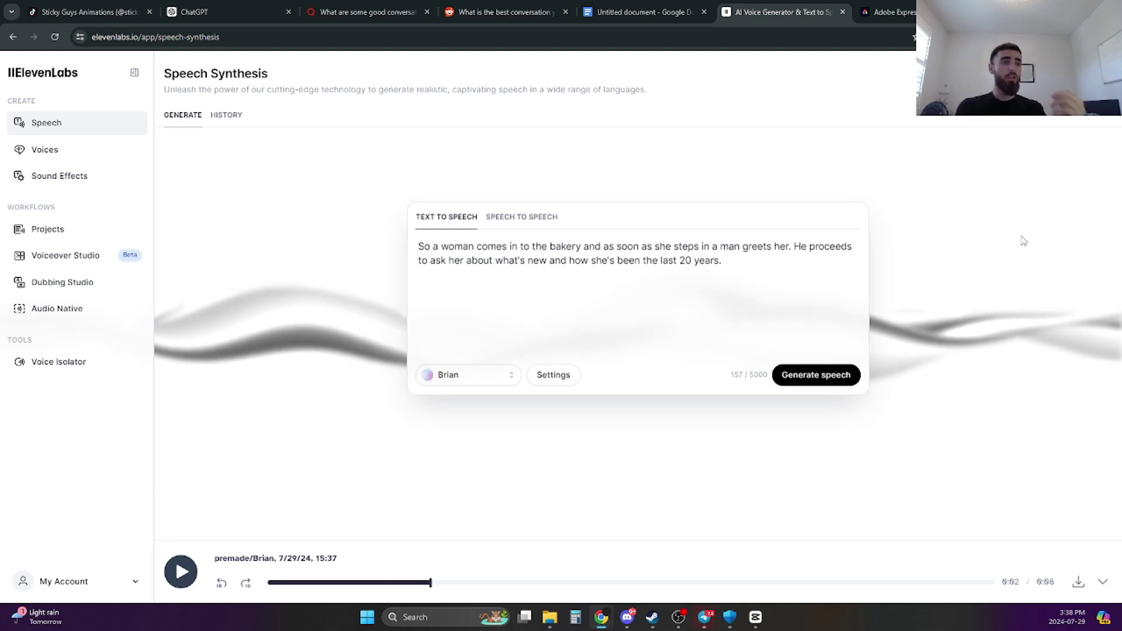
key(ctrl+Tab)
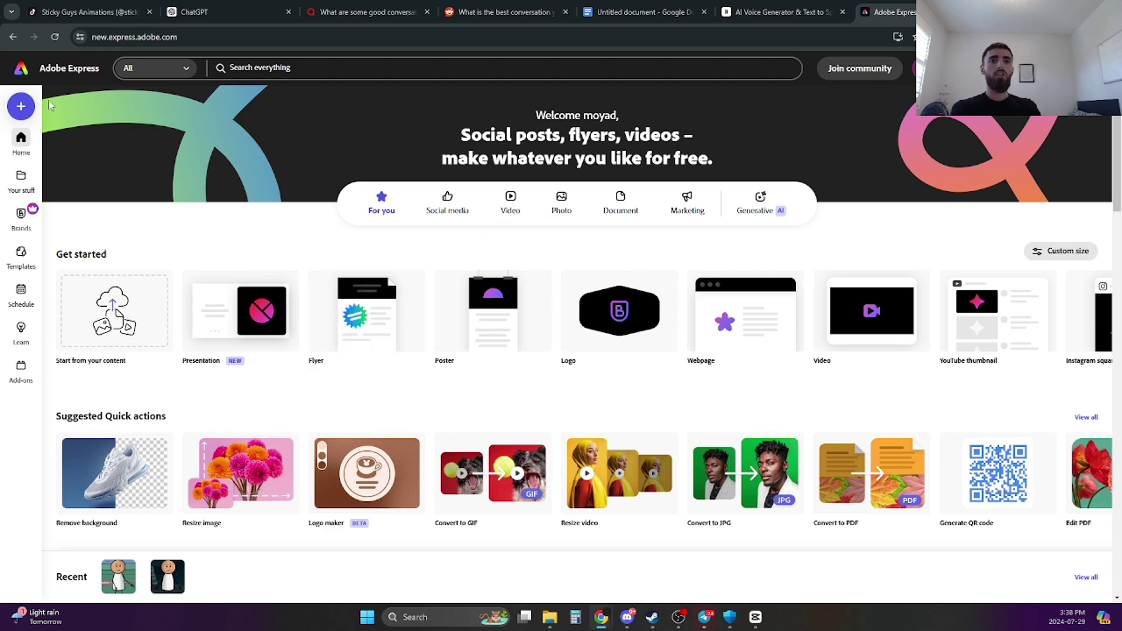
Search the quick actions for 'anim' and open Animate from audio
click(18, 108)
click(166, 143)
click(121, 172)
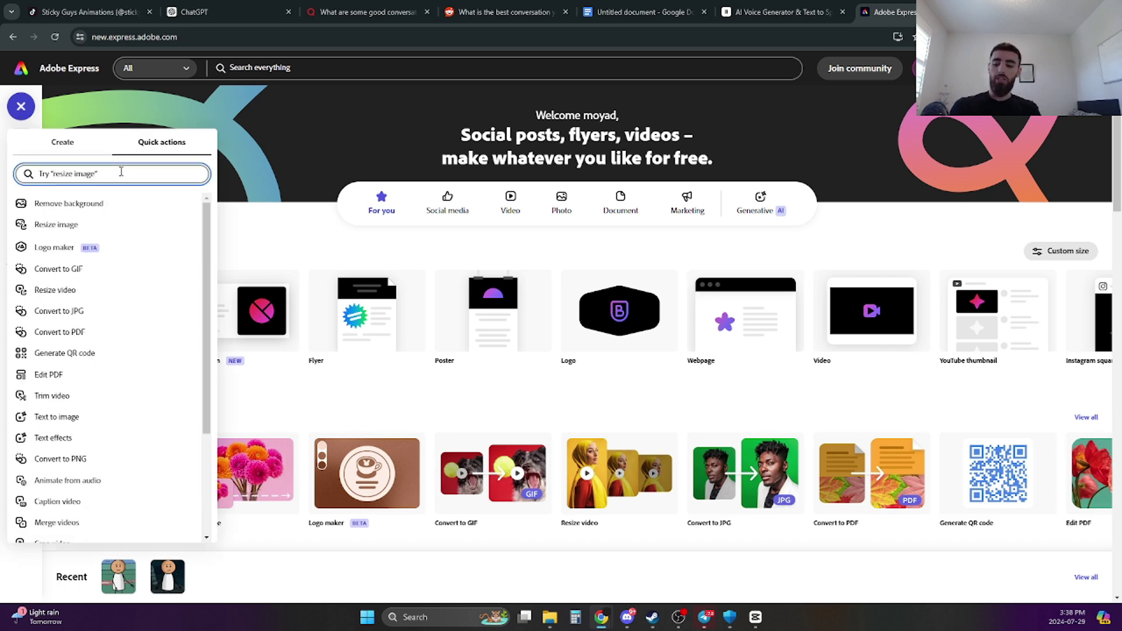
text(animate)
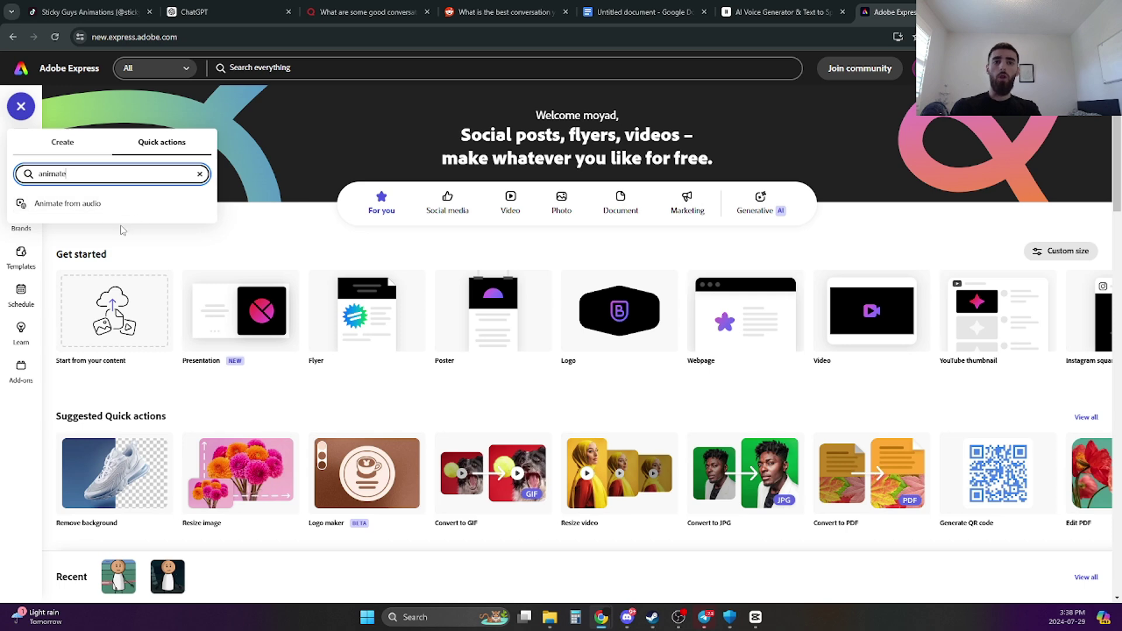
click(100, 209)
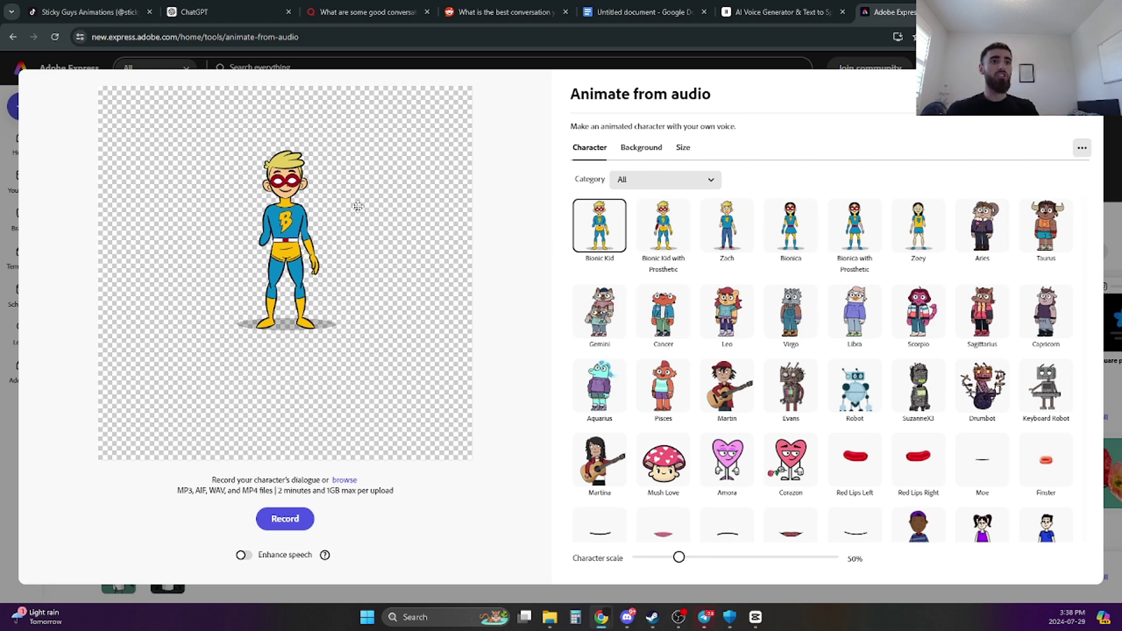
Set the animation's Resize for platform to TikTok in the Size options
click(642, 151)
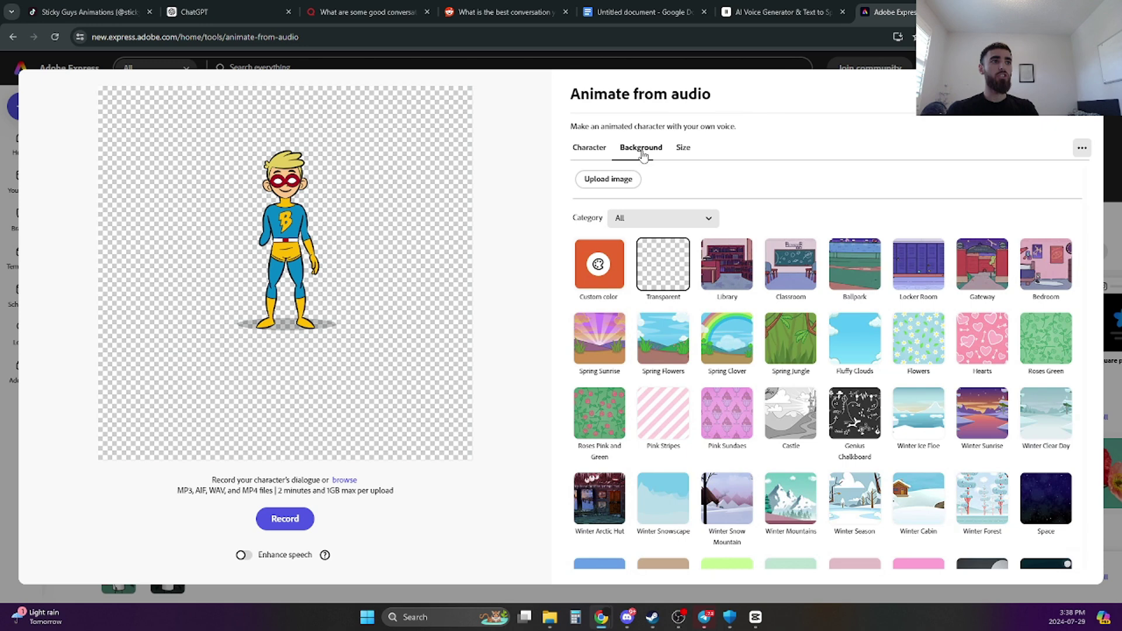
click(683, 150)
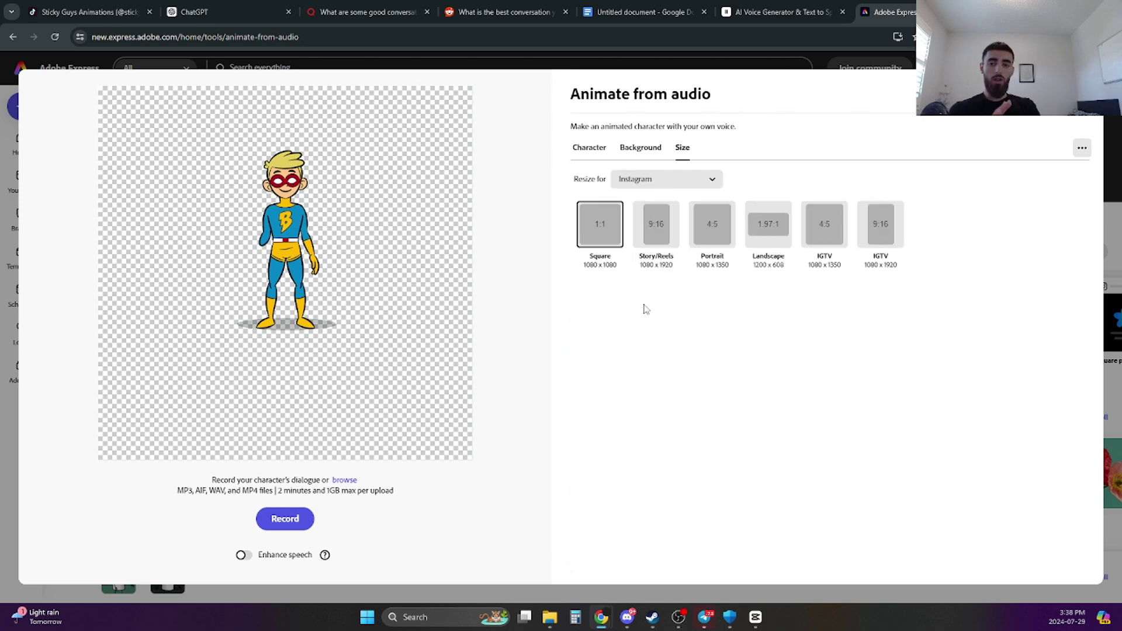
click(659, 182)
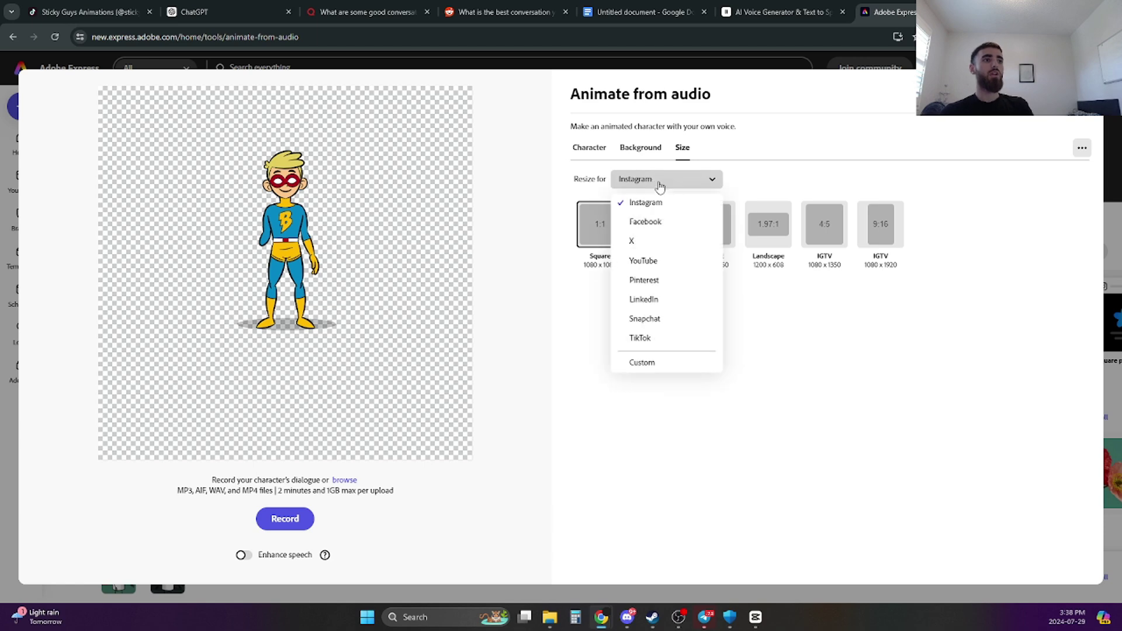
click(660, 342)
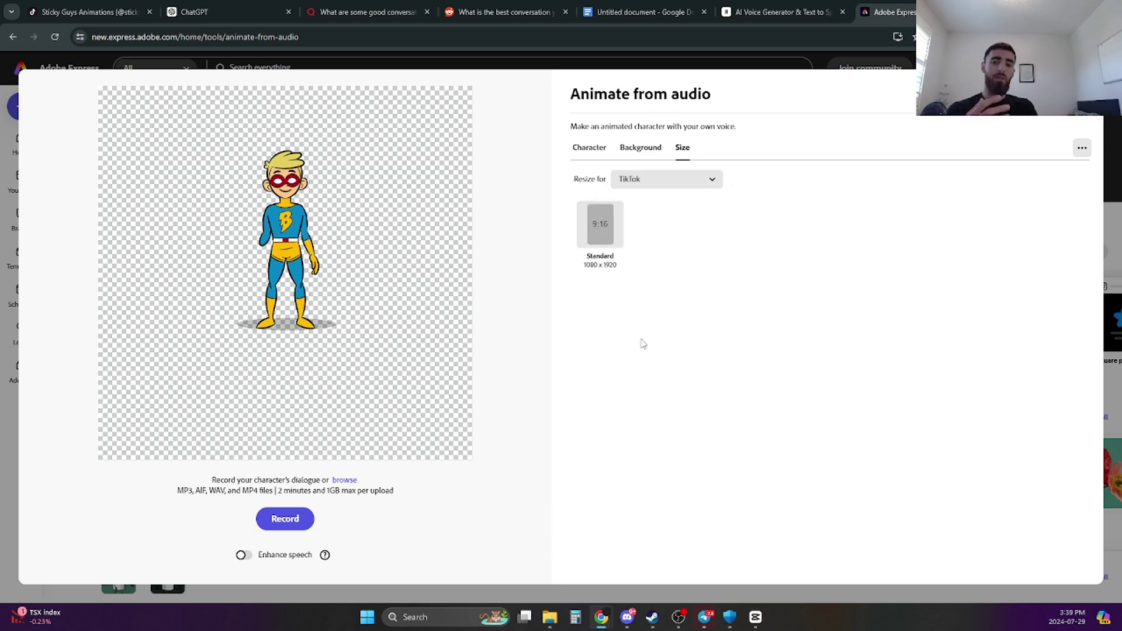
Apply the 9:16 Standard size and choose the Sticky stick-figure character
click(608, 234)
click(589, 147)
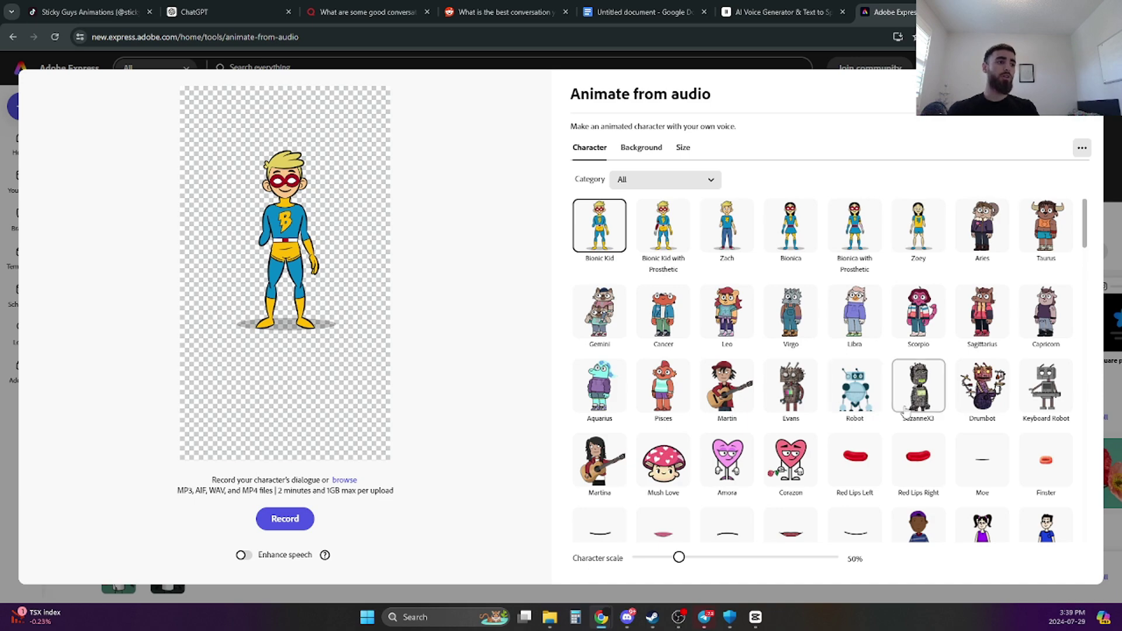
scroll(842, 422, down, 3)
scroll(842, 422, down, 7)
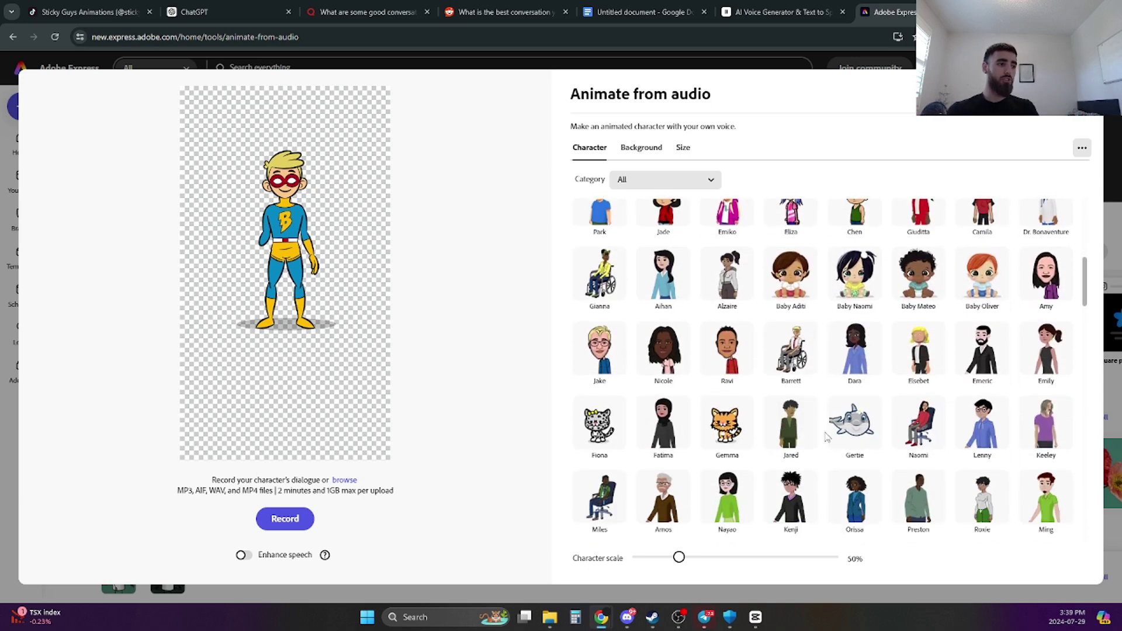
scroll(825, 438, down, 10)
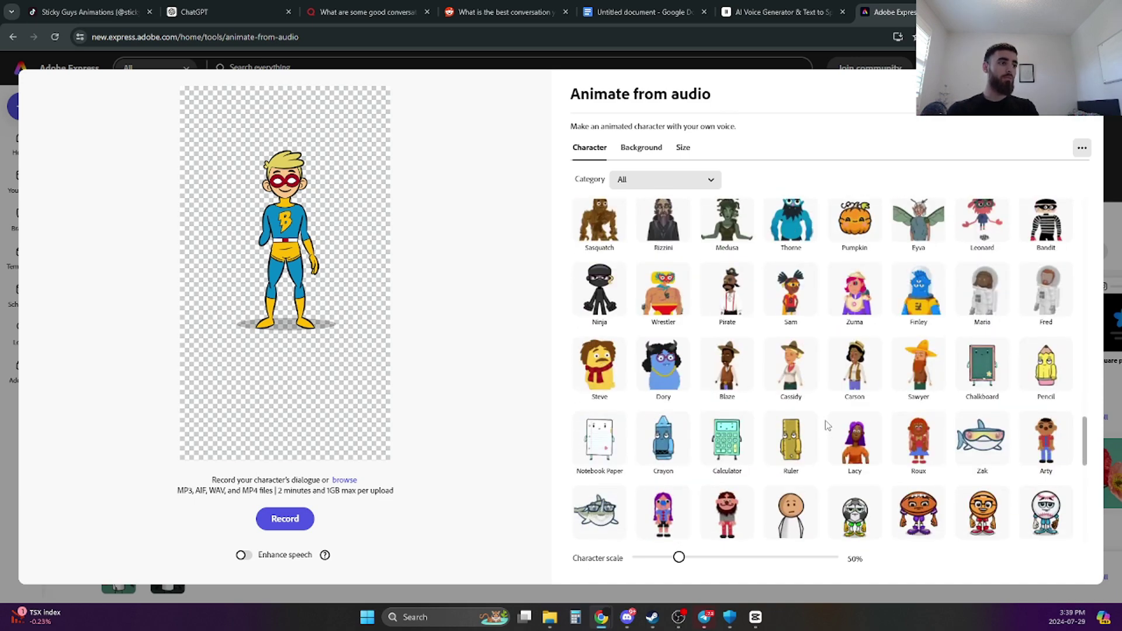
scroll(818, 403, up, 1)
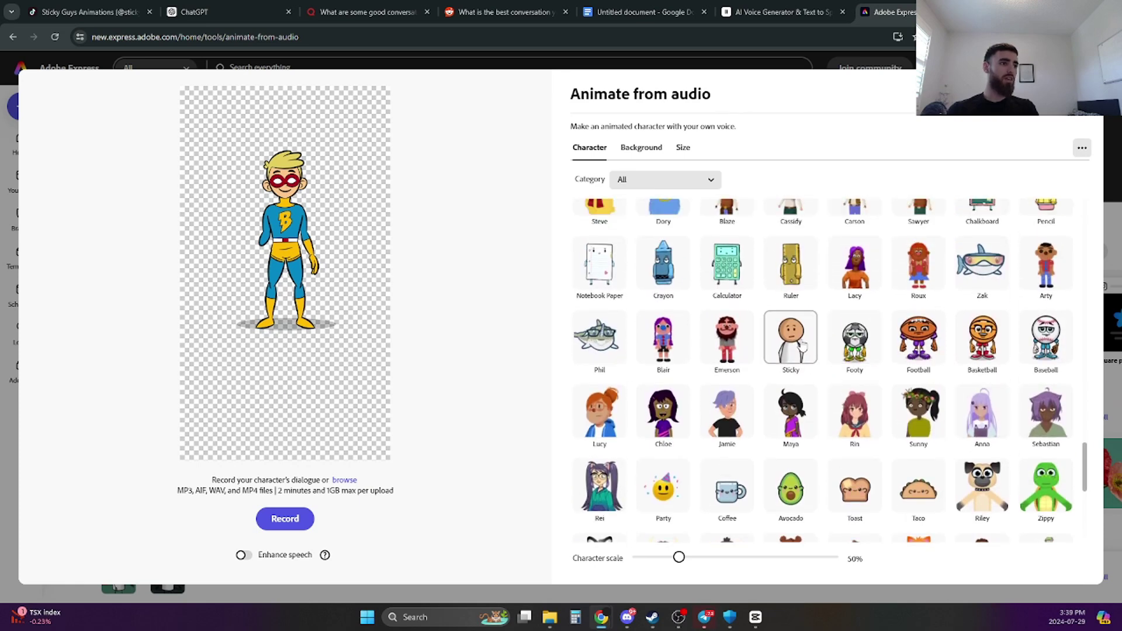
click(789, 345)
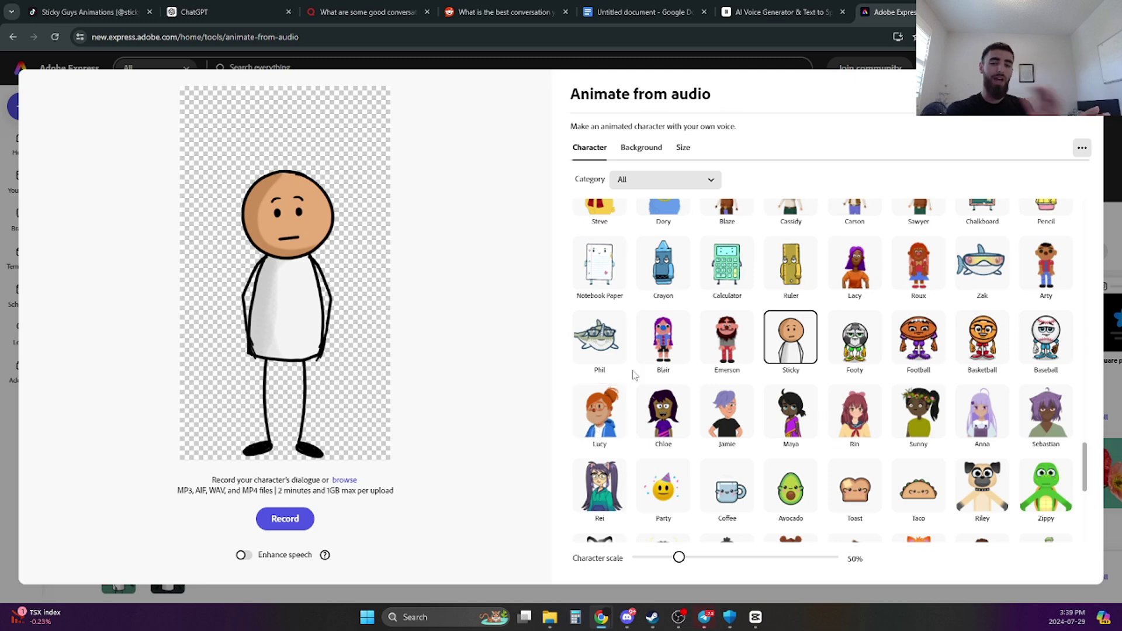
Try a light orange custom colour background, then switch to Locker Room
click(640, 149)
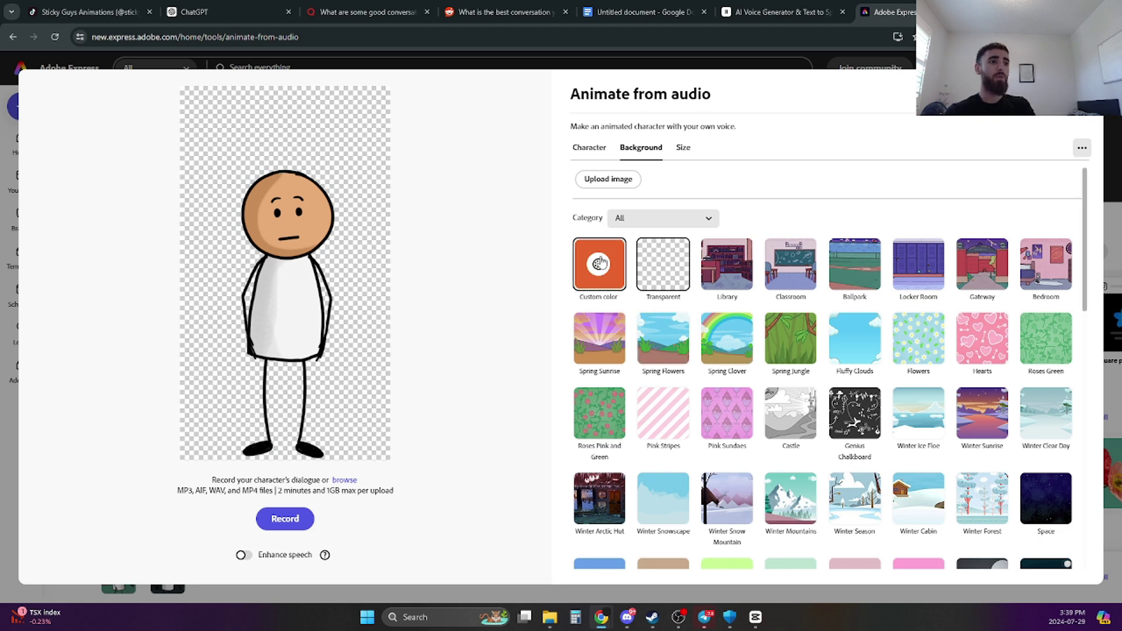
click(599, 264)
click(651, 401)
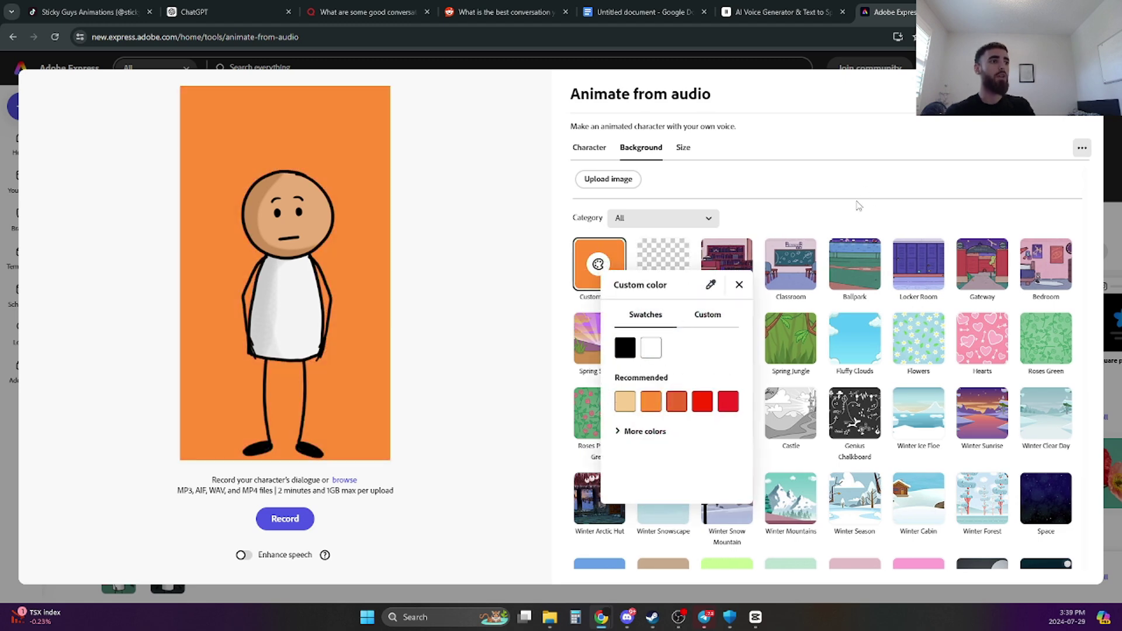
click(919, 273)
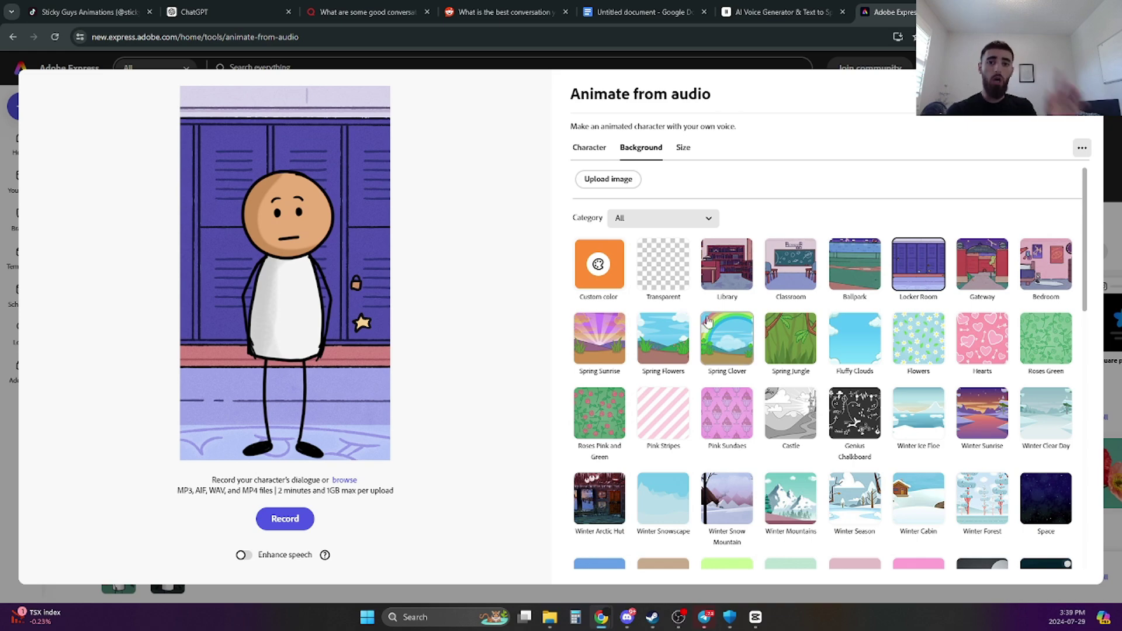
Animate Sticky from the 3.2-second voice clip, then go Back and clear it with Replace audio
click(783, 11)
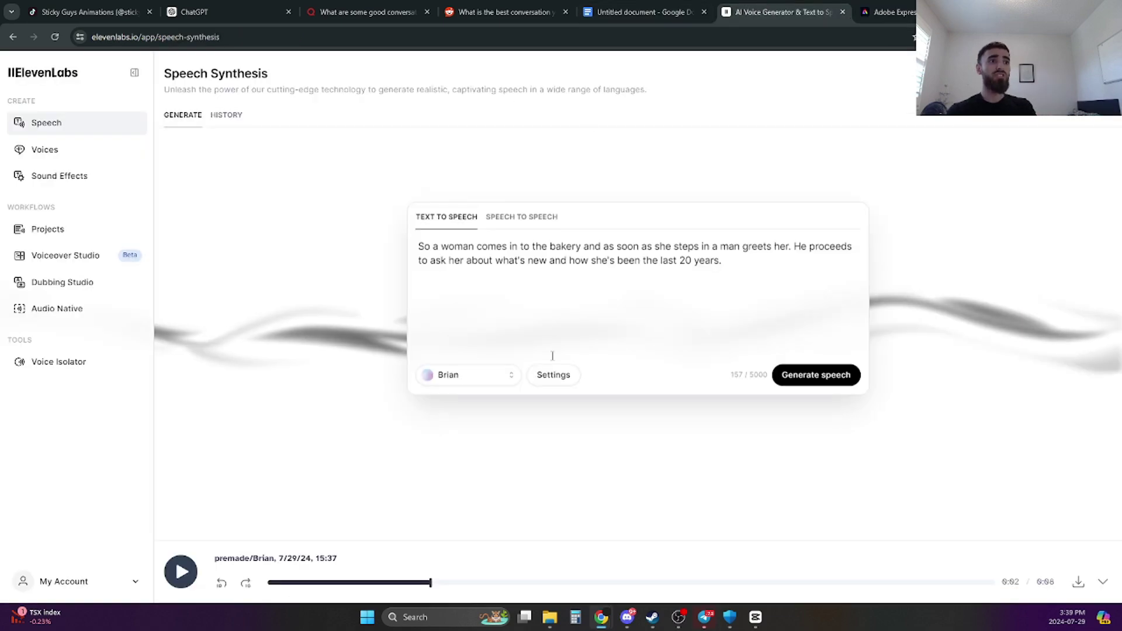
click(888, 12)
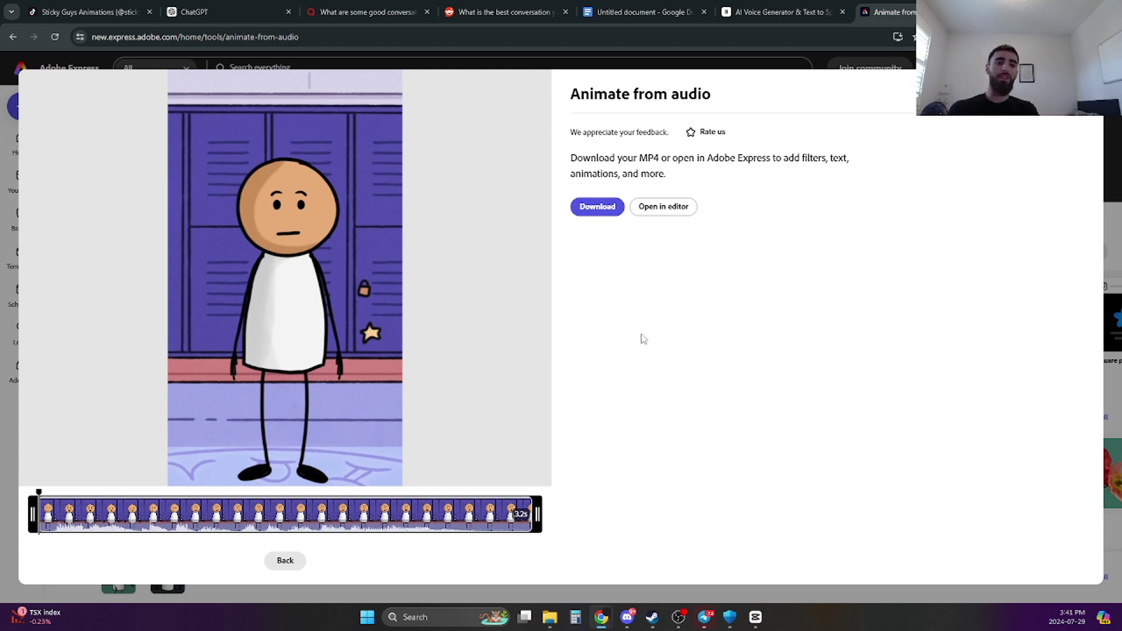
click(284, 560)
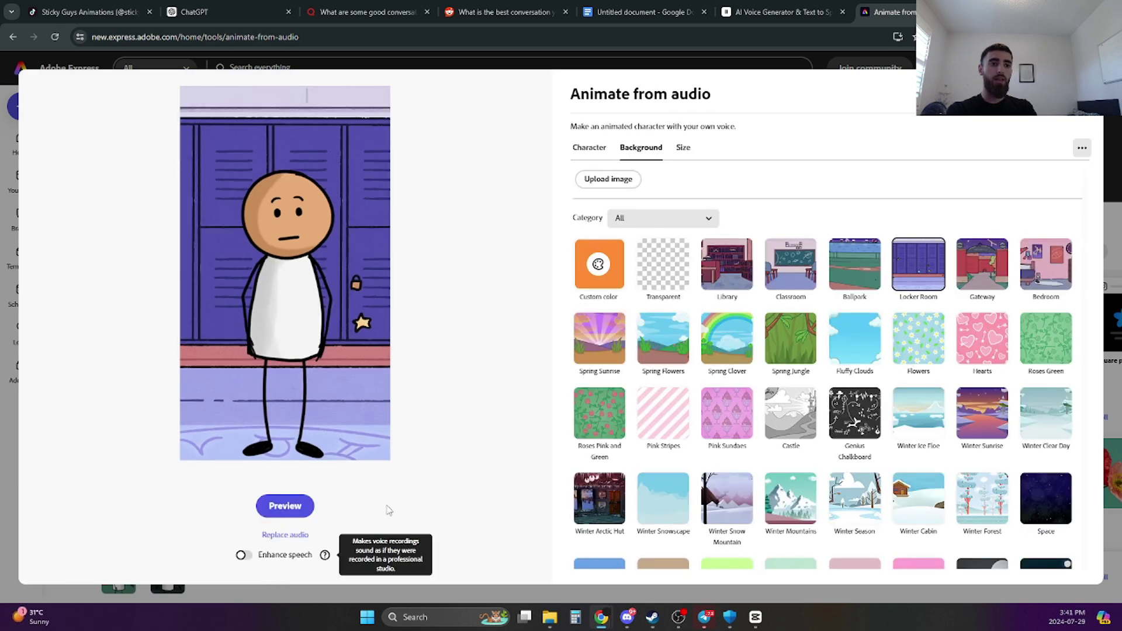
click(286, 535)
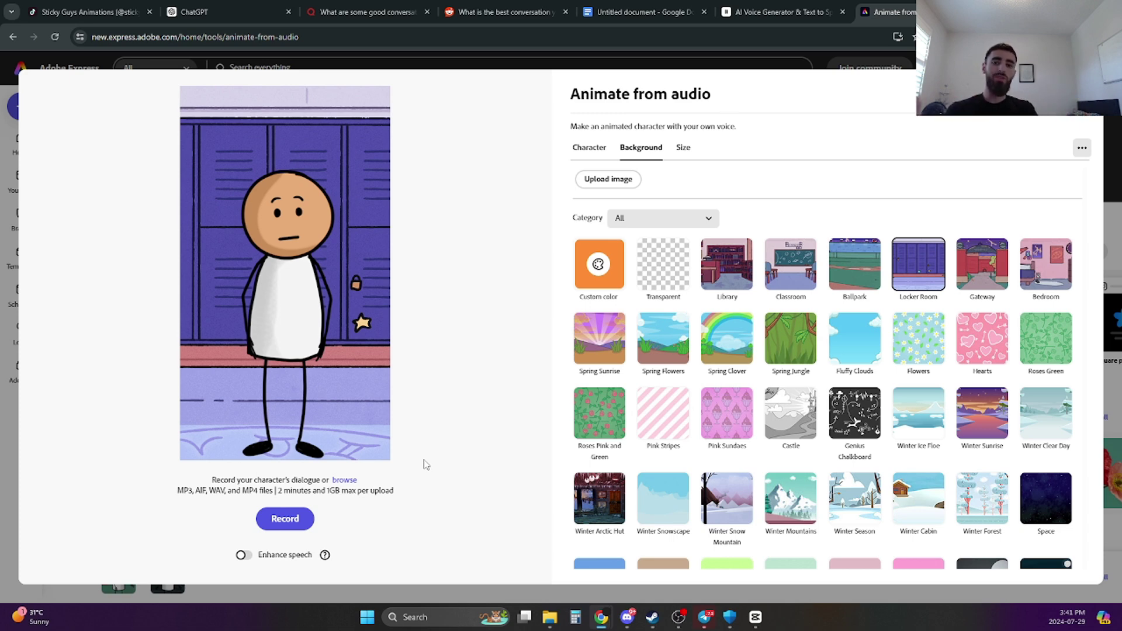
Look through the available characters, then go back to the locker-room scene backgrounds
click(590, 150)
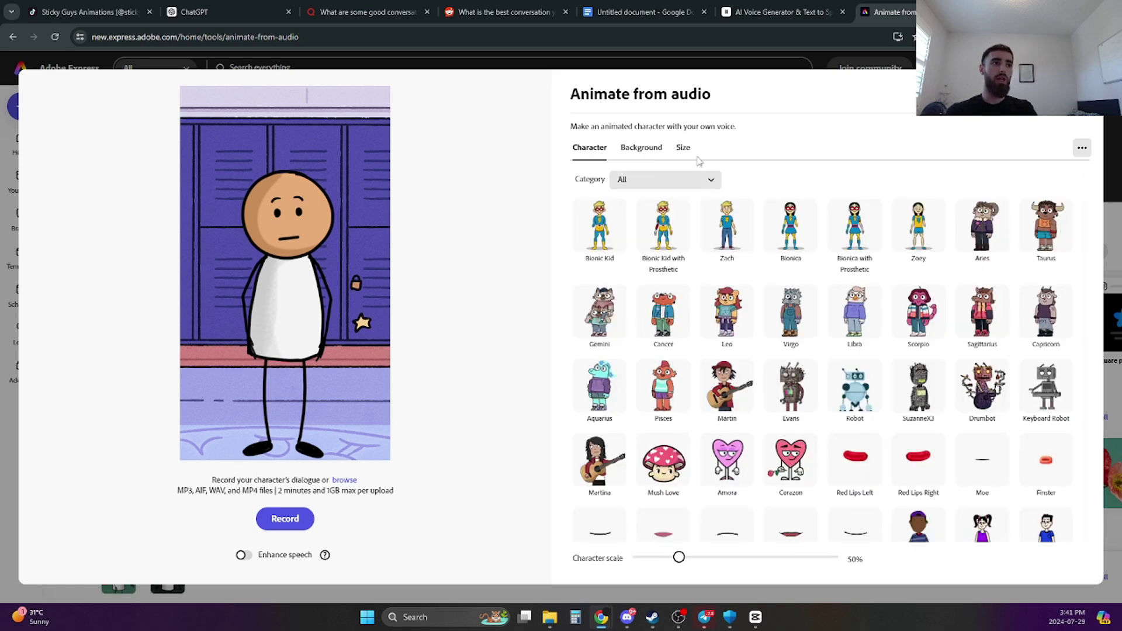
click(642, 150)
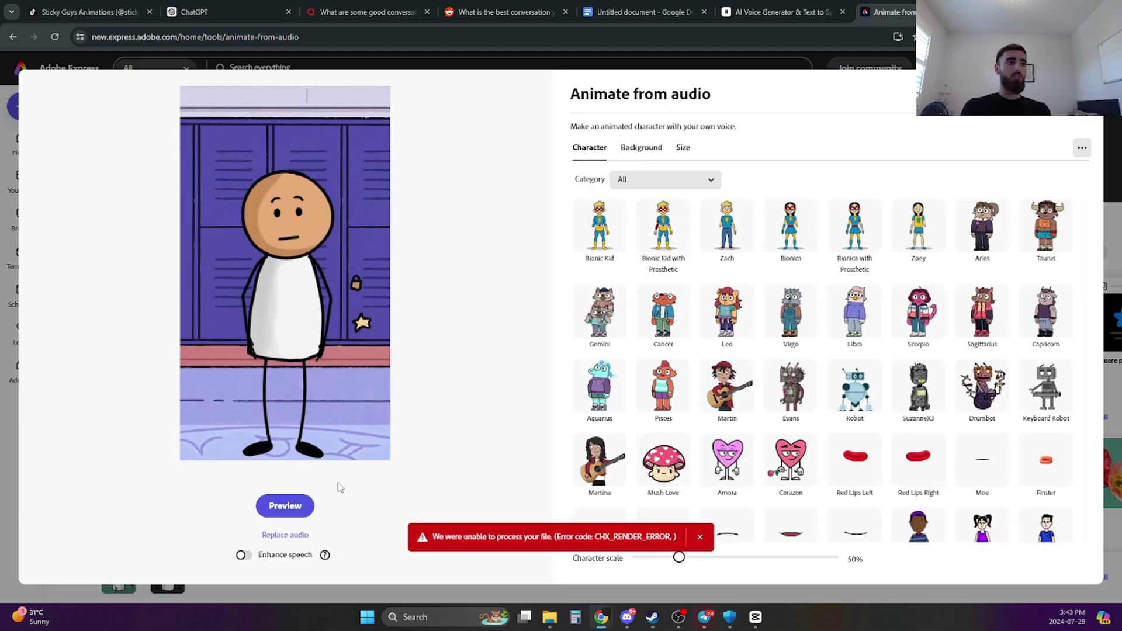
Preview the lip-synced locker-room animation, flip it horizontally, and go back to Animate from audio
click(294, 509)
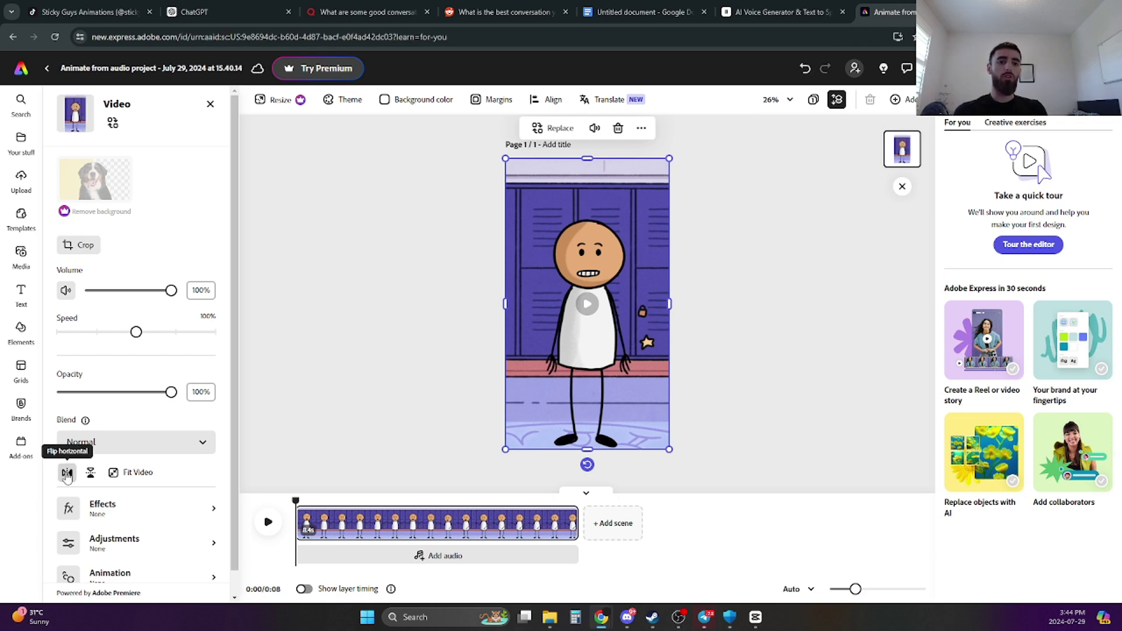
click(67, 474)
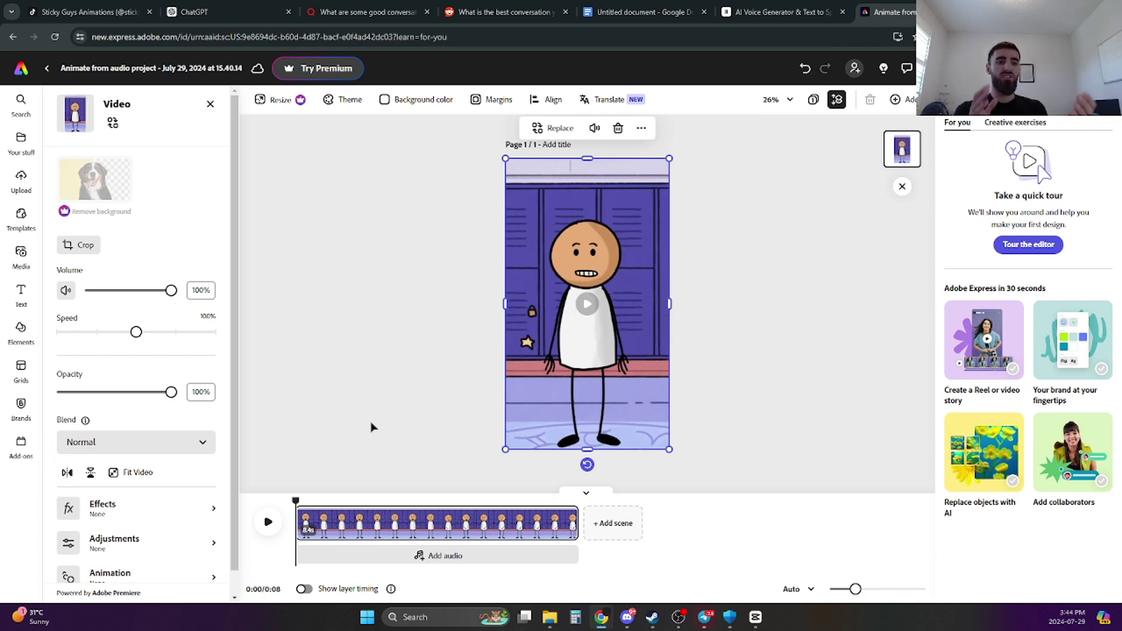
key(alt+Left)
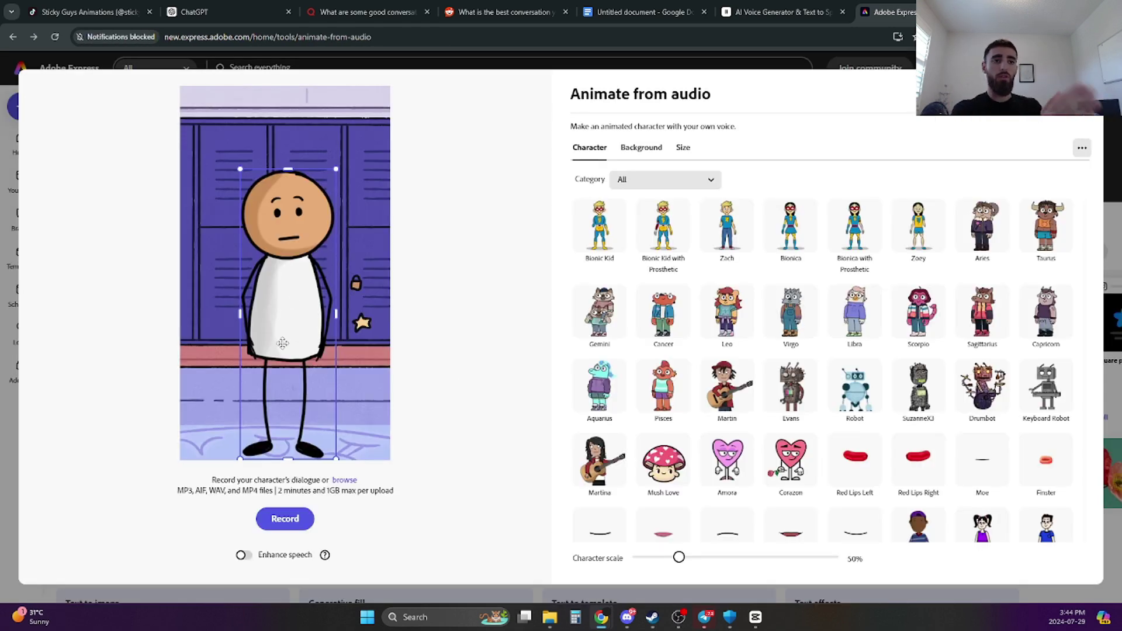
Shift the stick figure left in the locker-room scene, then switch to the CapCut 0729 project
drag(287, 320, 341, 314)
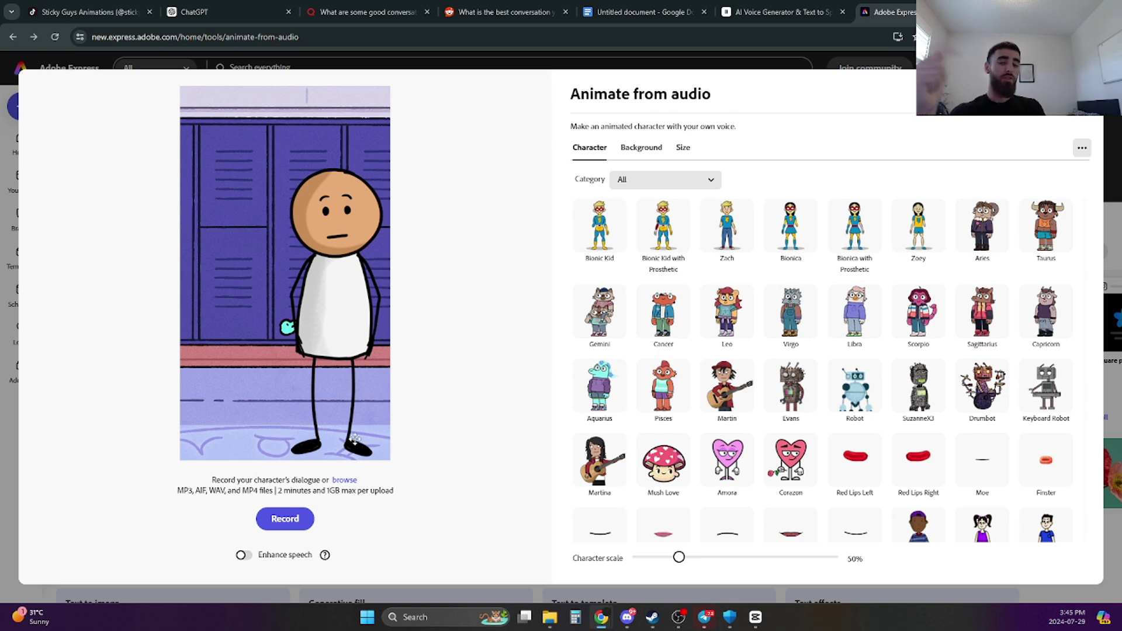
key(alt+Tab)
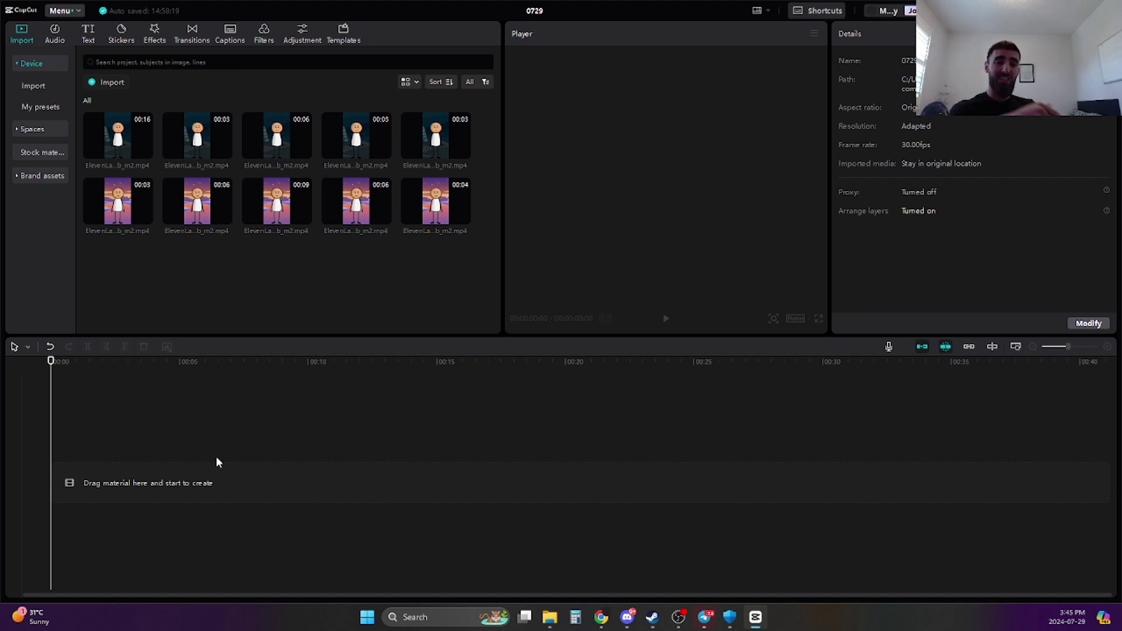
Place the 16-second clip, then the 3-second clip, then the remaining clips in sequence on the timeline
drag(114, 136, 106, 478)
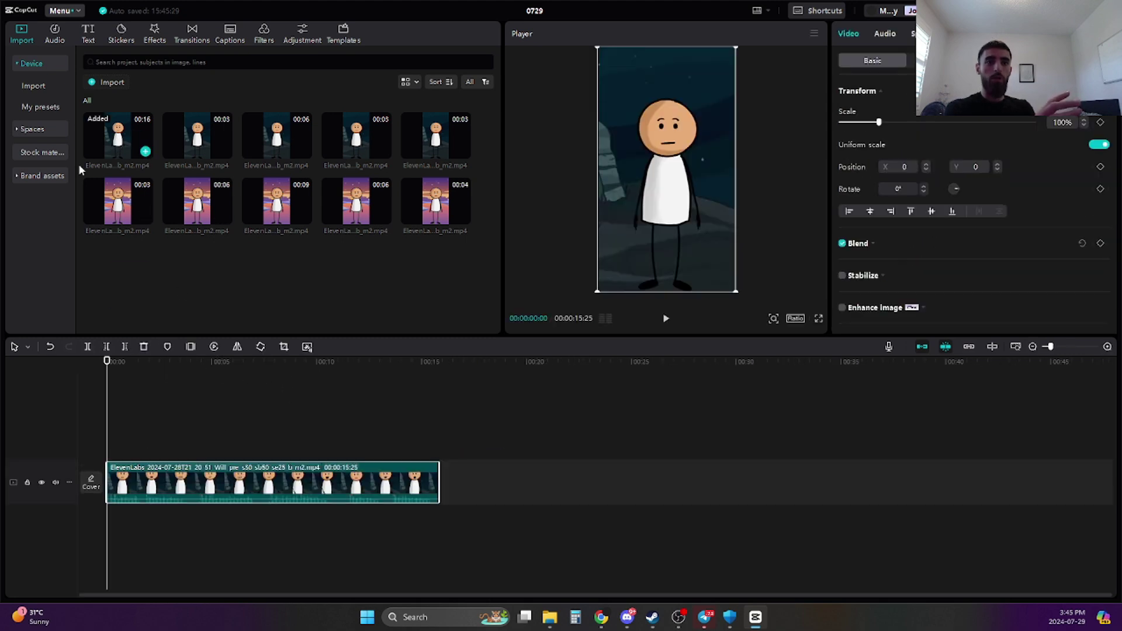
click(115, 198)
drag(115, 199, 441, 488)
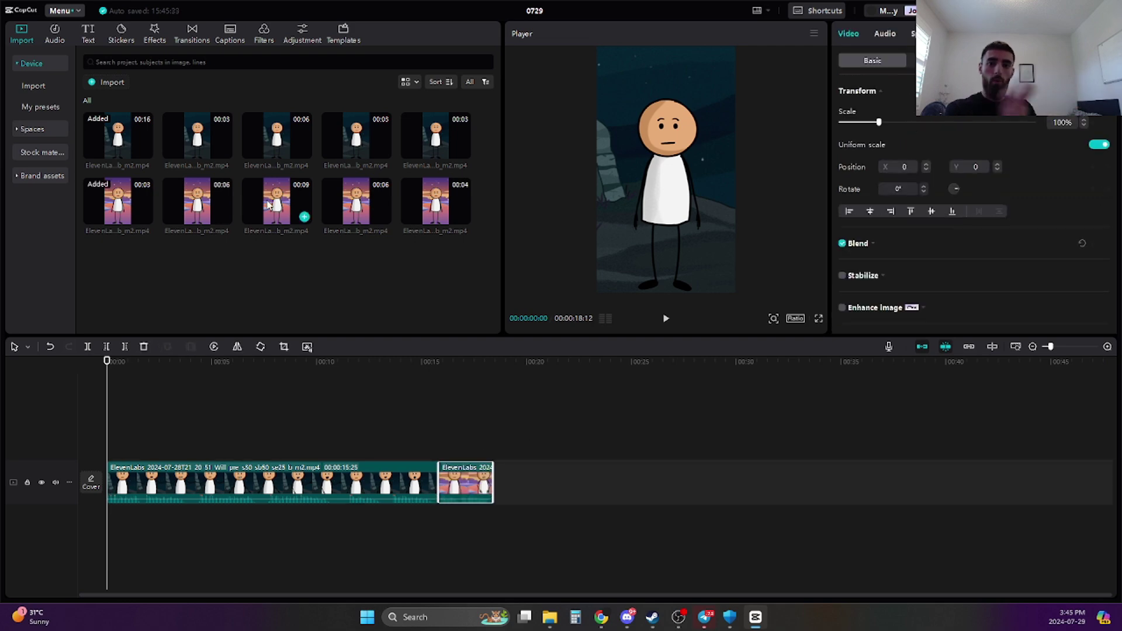
key(ctrl+a)
click(225, 151)
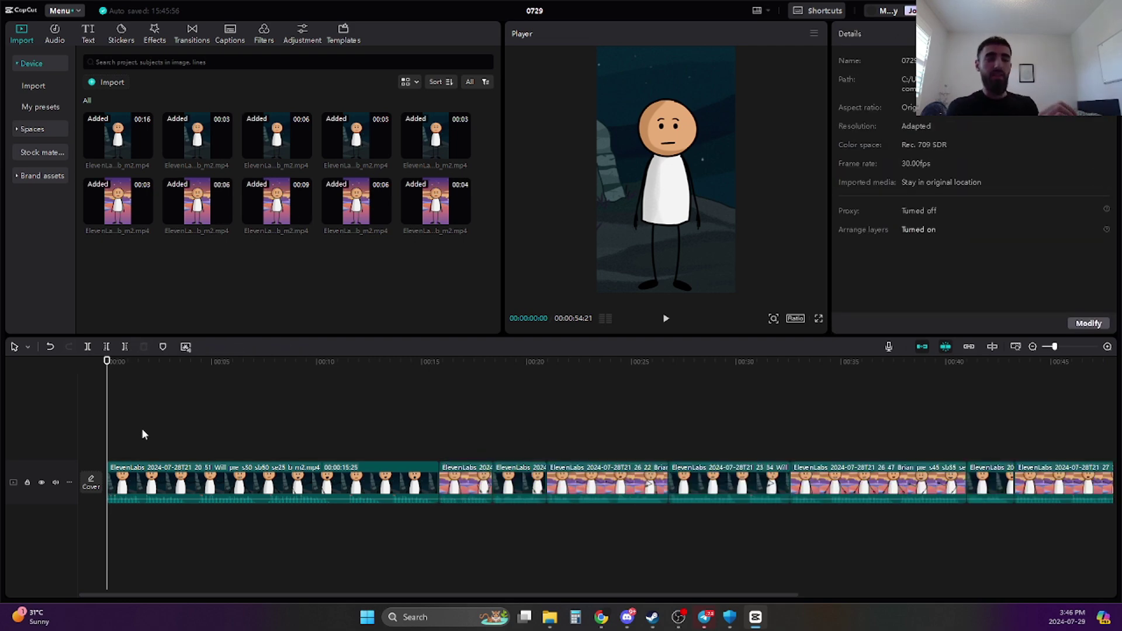
Give the first clip a Zoom 2 intro animation, then deselect it
click(150, 481)
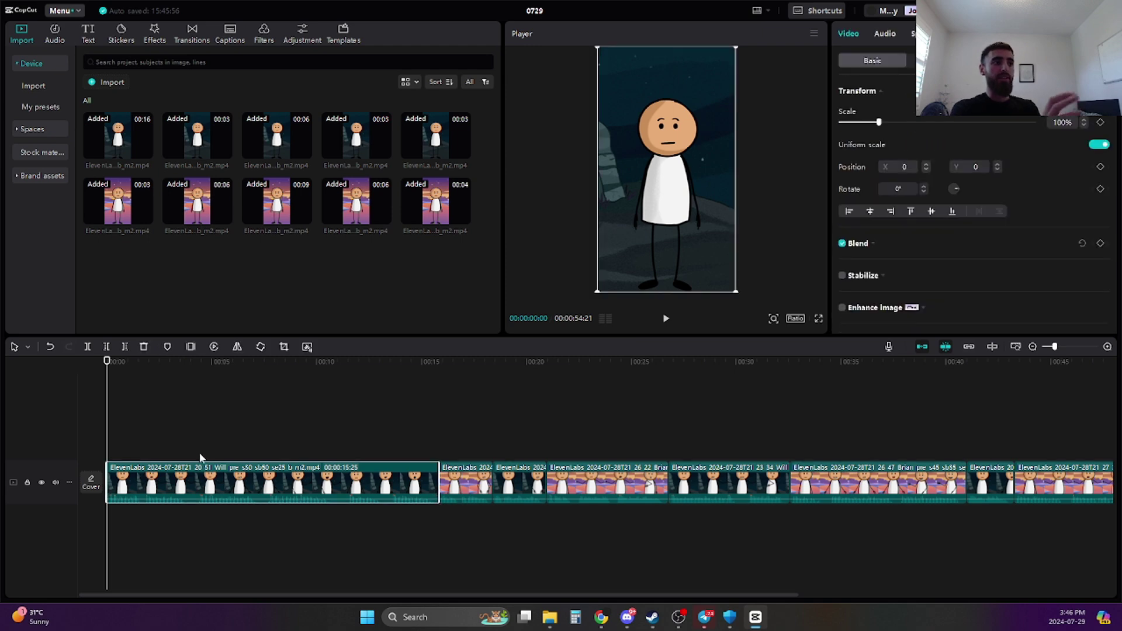
click(950, 33)
key(ctrl+shift+m)
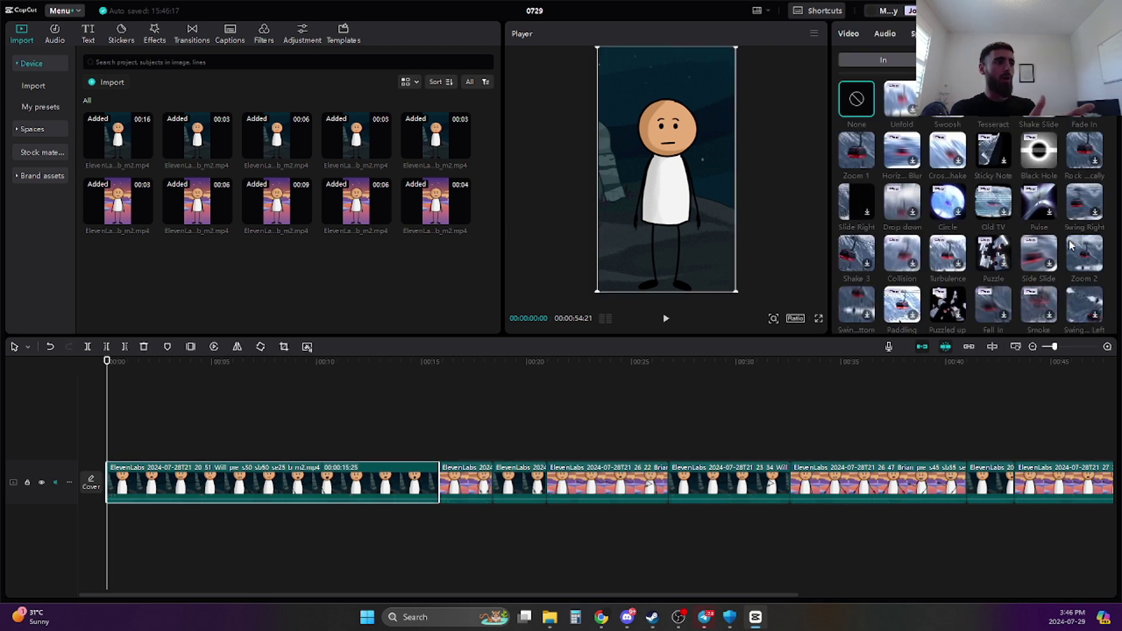
click(856, 151)
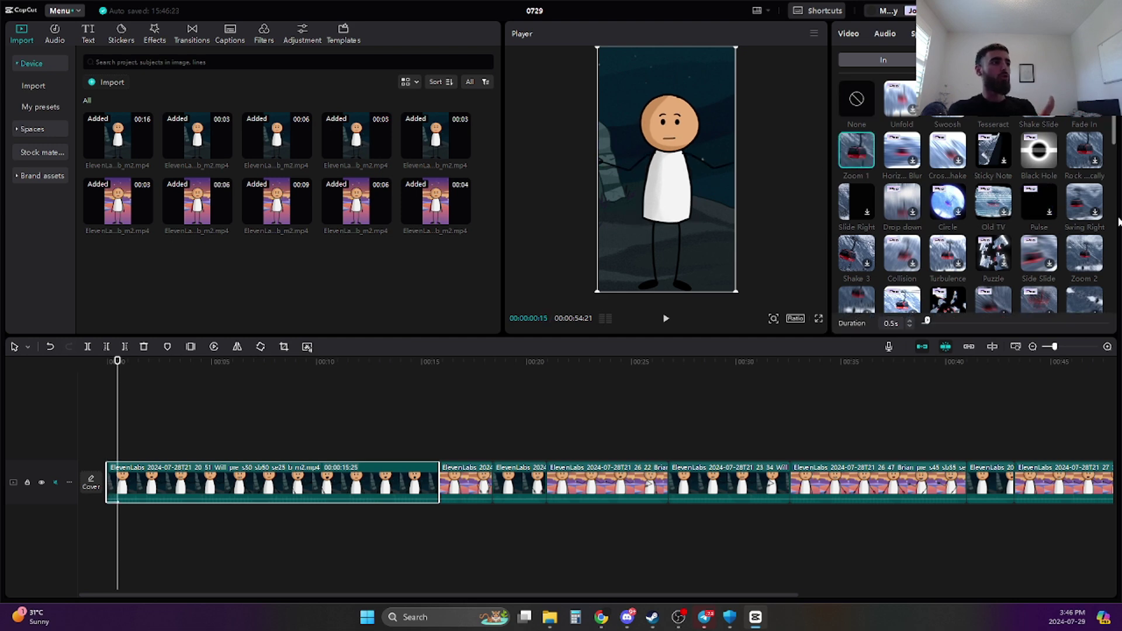
click(1084, 253)
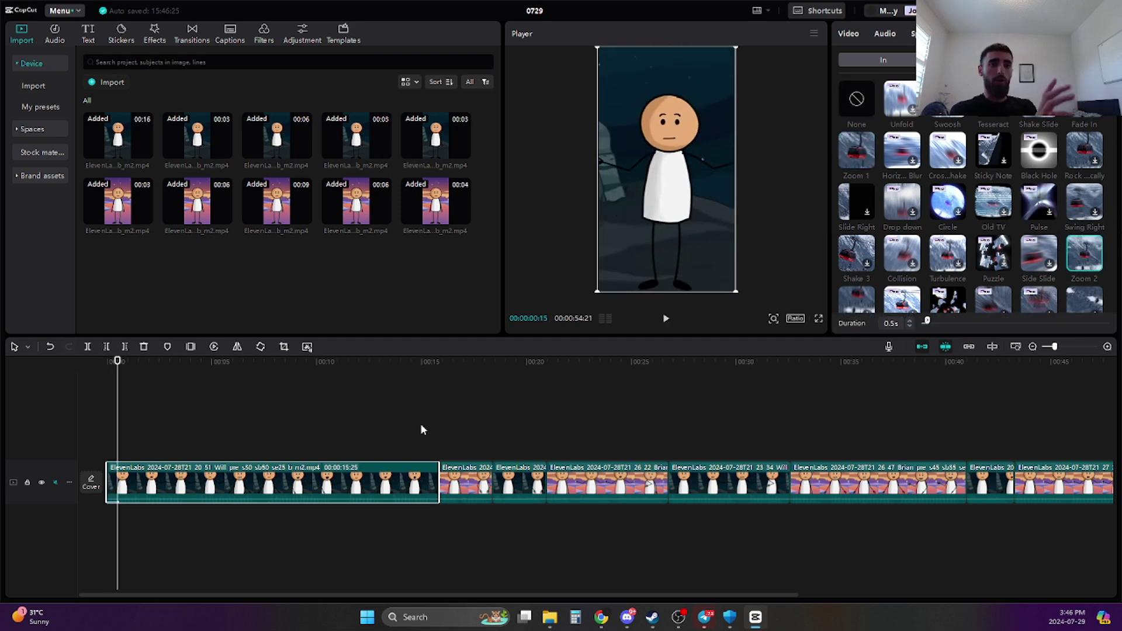
click(428, 441)
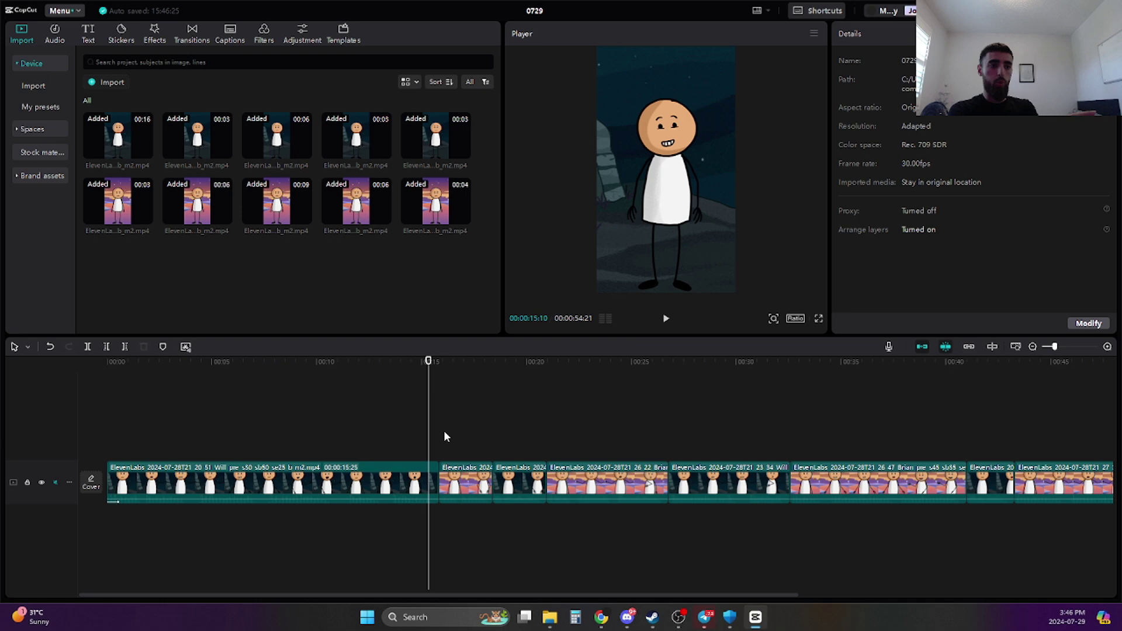
Add the Pull in transition at the clip junctions
click(191, 33)
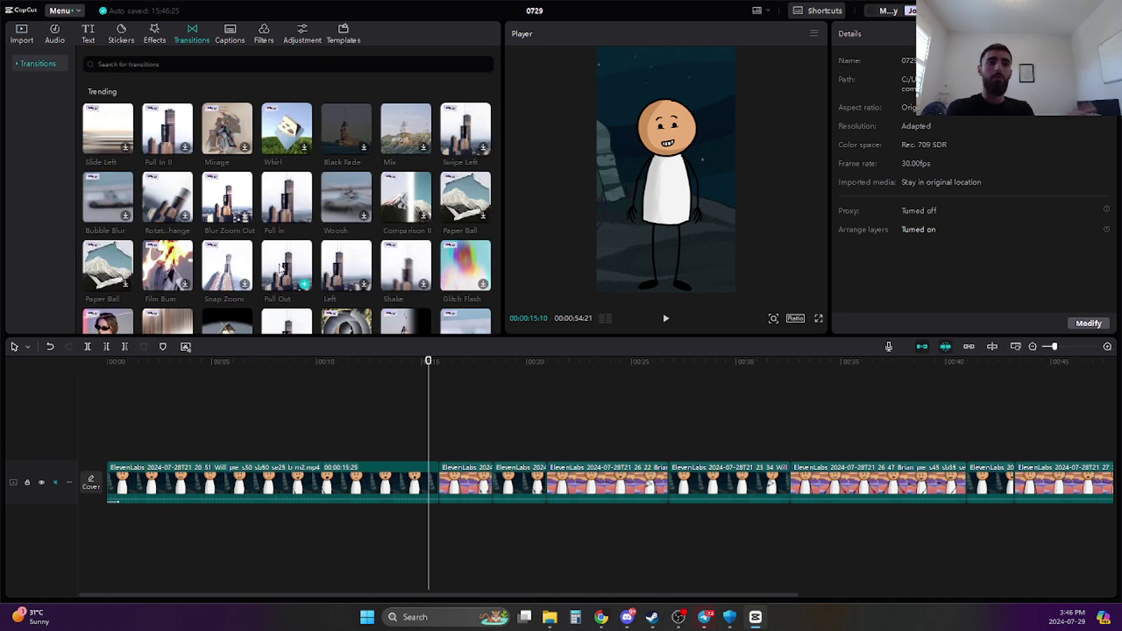
drag(287, 205, 440, 488)
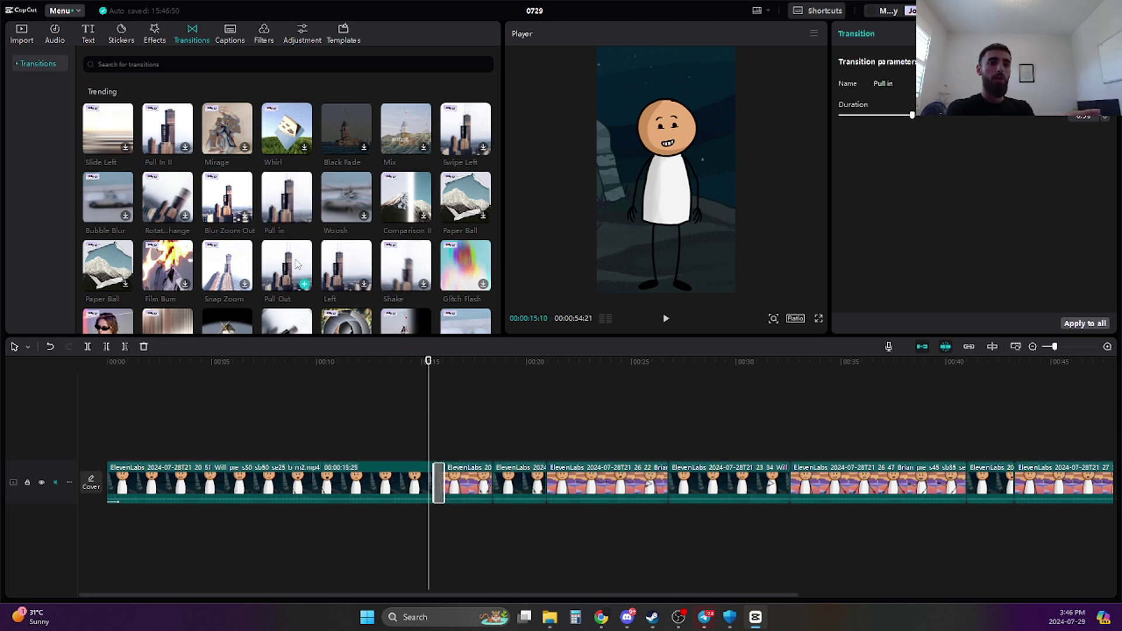
drag(292, 266, 491, 485)
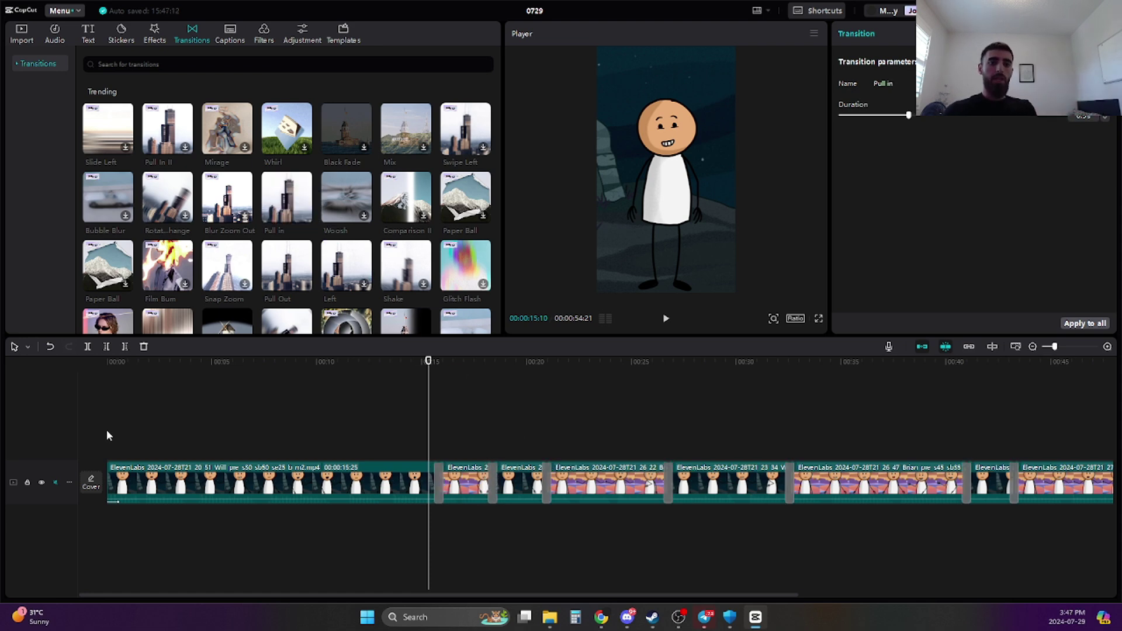
Play back from the start and across the first junction to check the transition
click(107, 432)
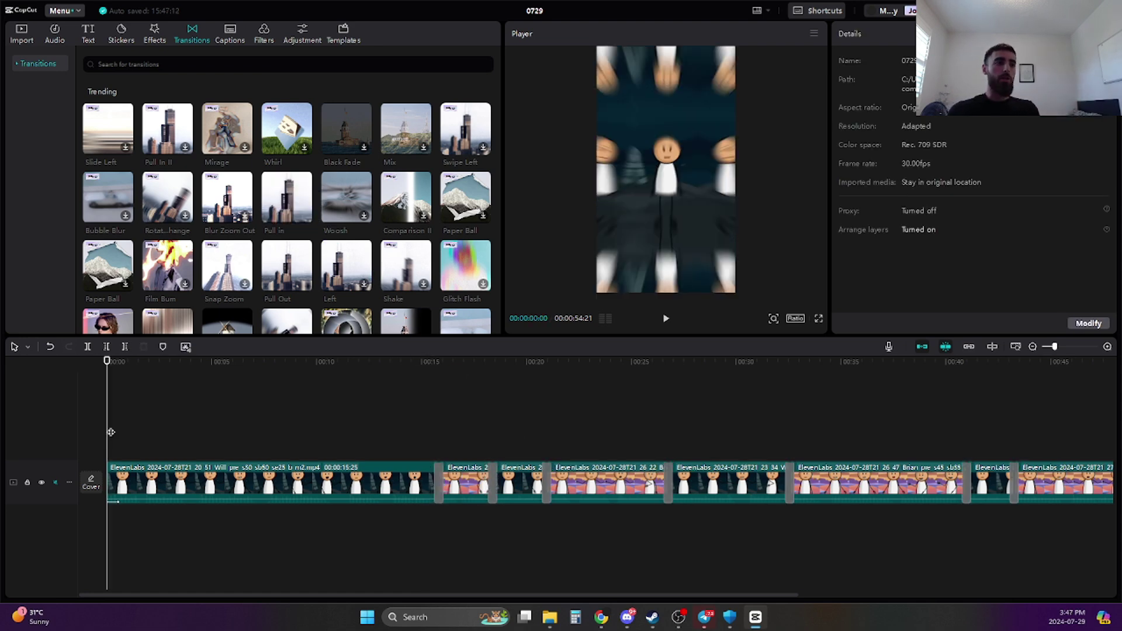
key(space)
click(431, 438)
key(space)
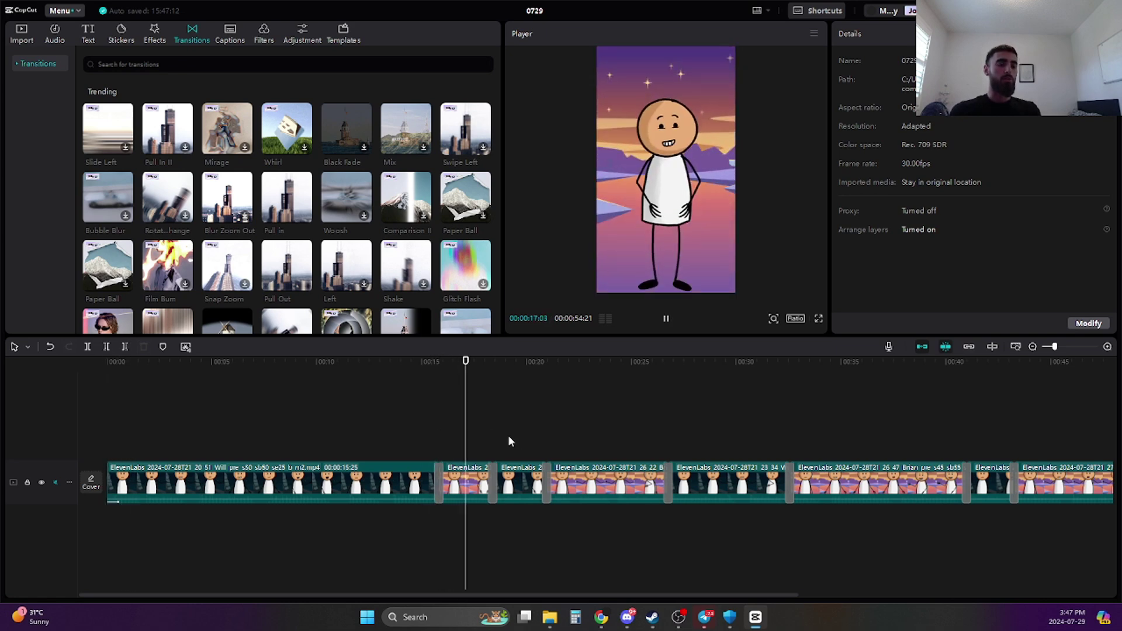
key(space)
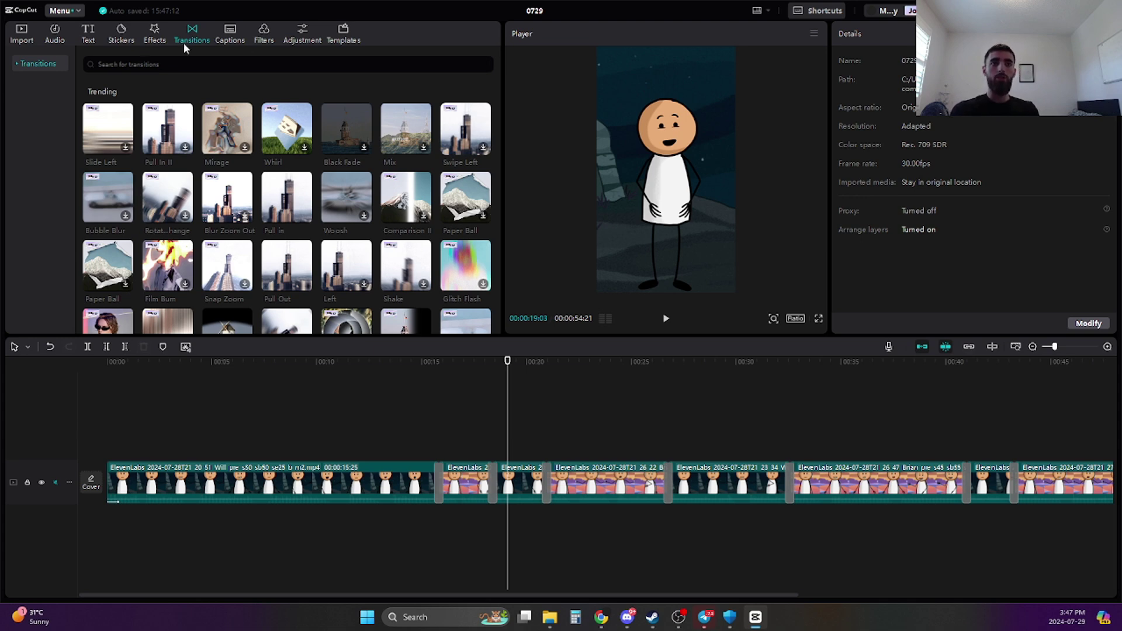
Generate English auto captions from the dialogue and select them all on the timeline
click(89, 36)
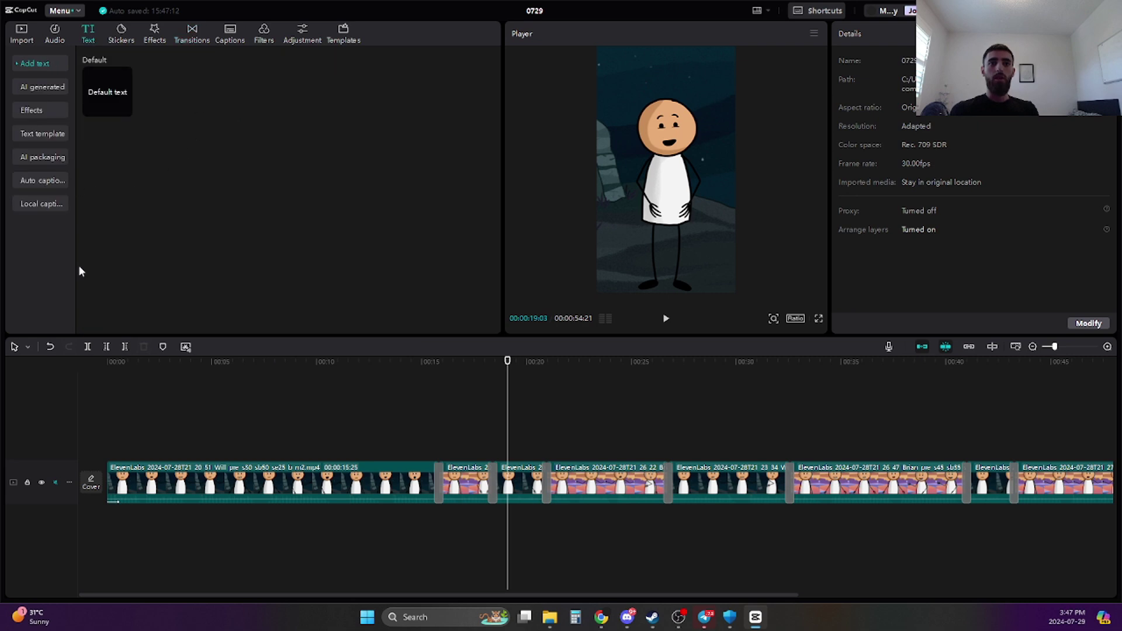
click(37, 185)
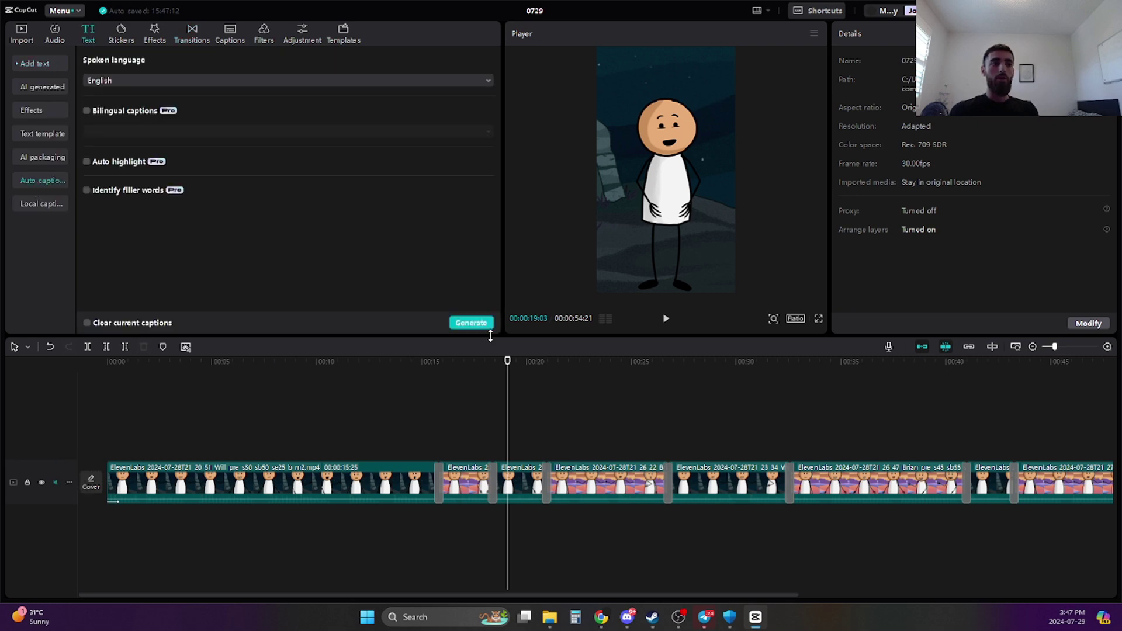
click(465, 325)
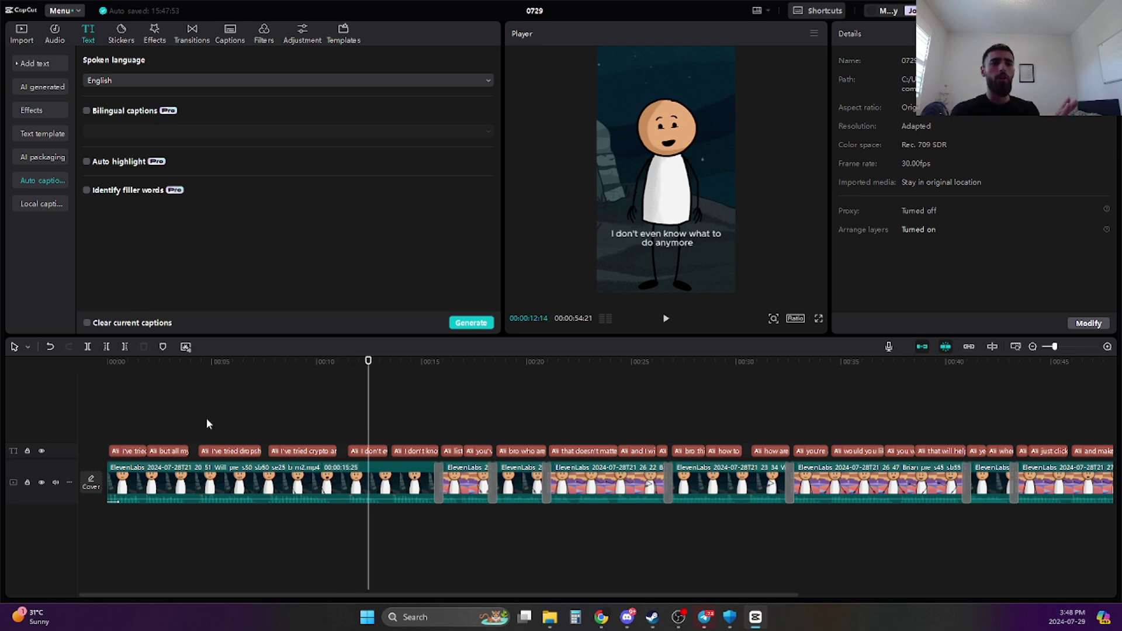
drag(115, 433, 1089, 453)
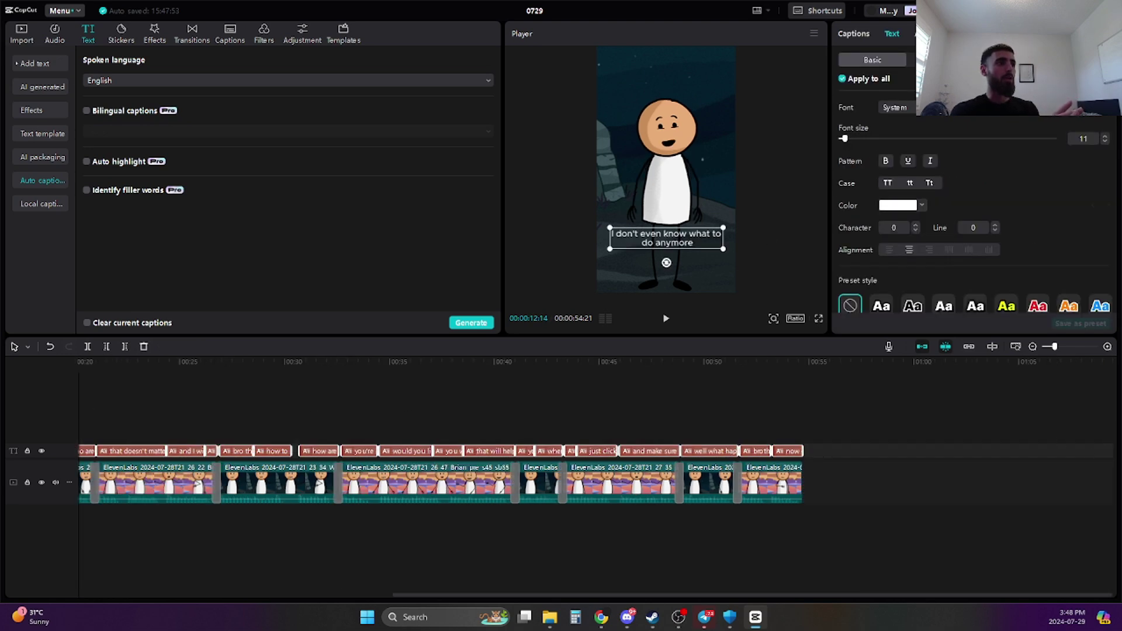
Apply the cyan 'quick' caption template and set the caption colour to yellow
click(923, 60)
scroll(993, 228, down, 2)
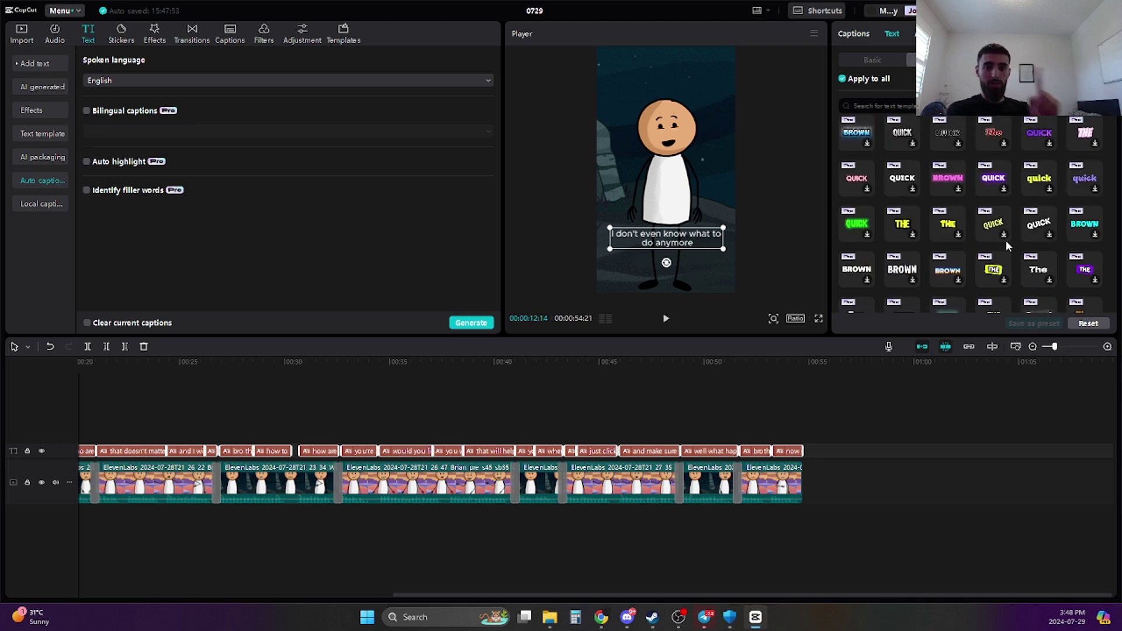
scroll(1006, 245, down, 2)
click(1084, 255)
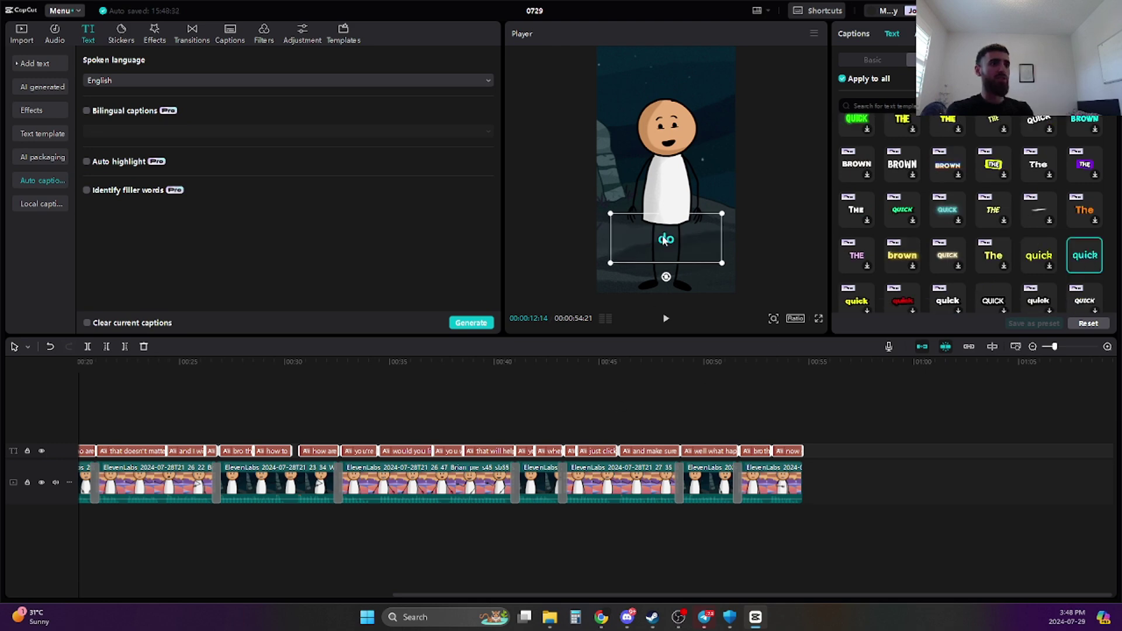
click(877, 61)
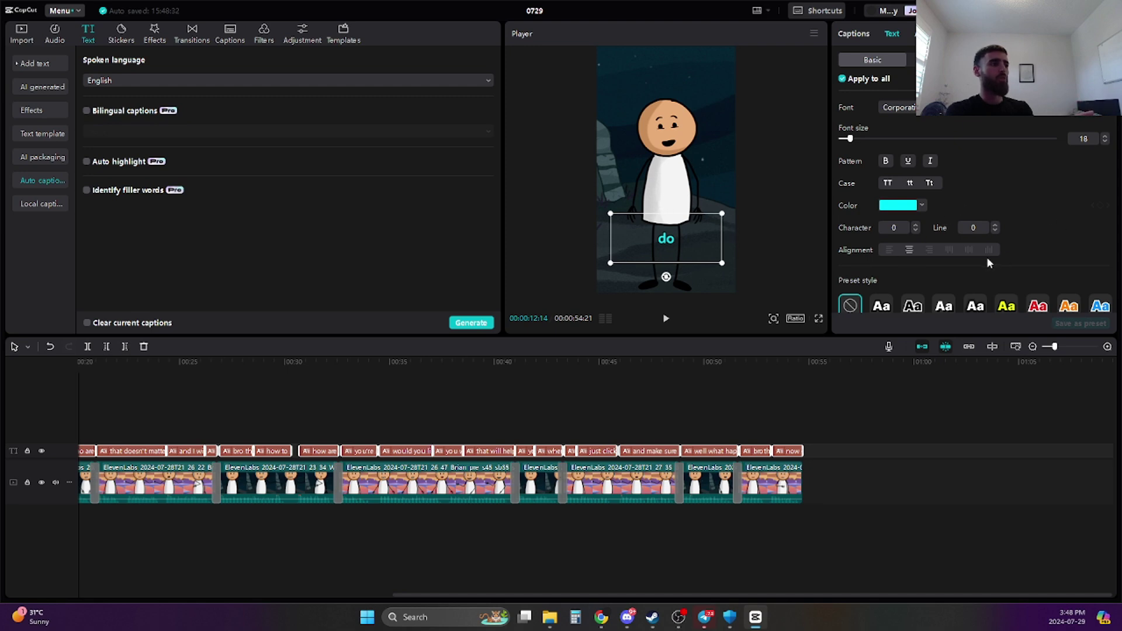
scroll(987, 264, down, 1)
click(881, 278)
scroll(1053, 187, up, 1)
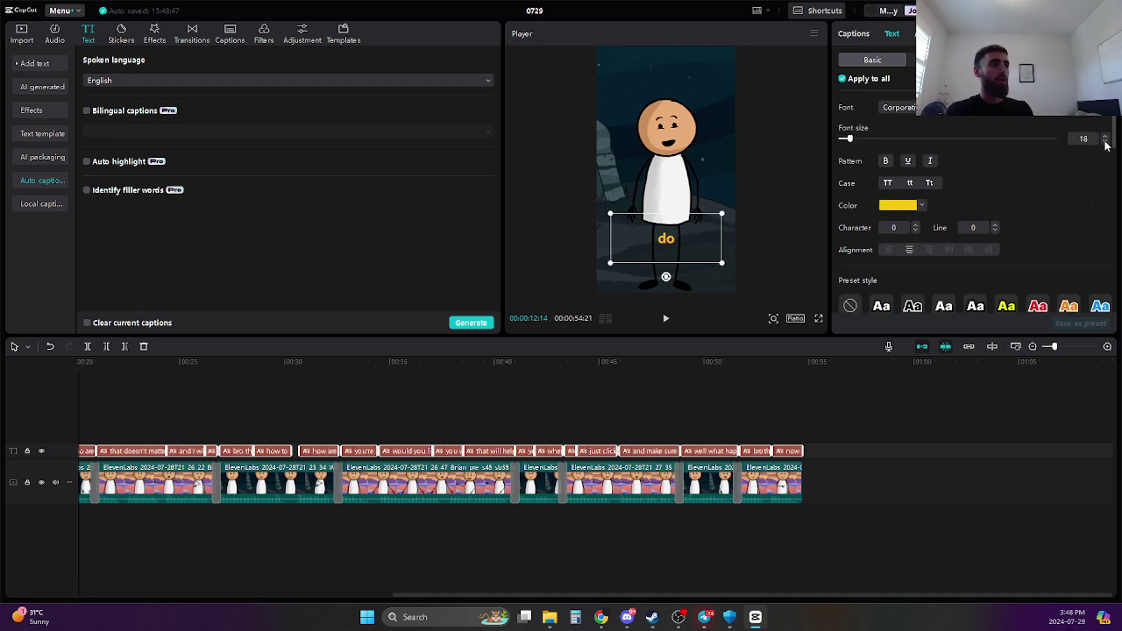